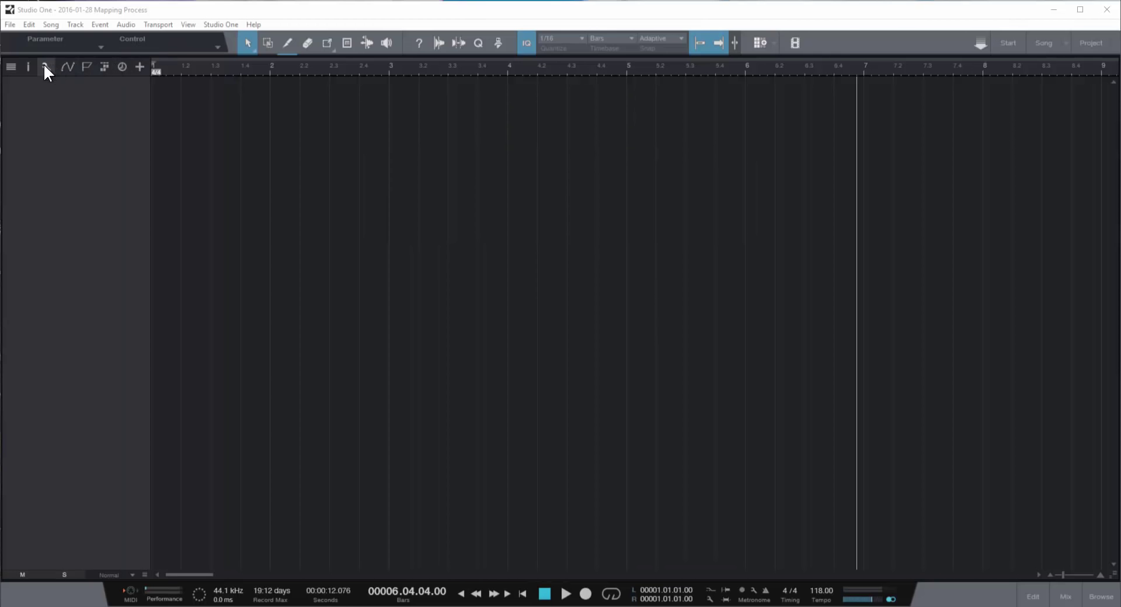
Show the Inspector and confirm the timeline timebase is set to Bars
click(28, 66)
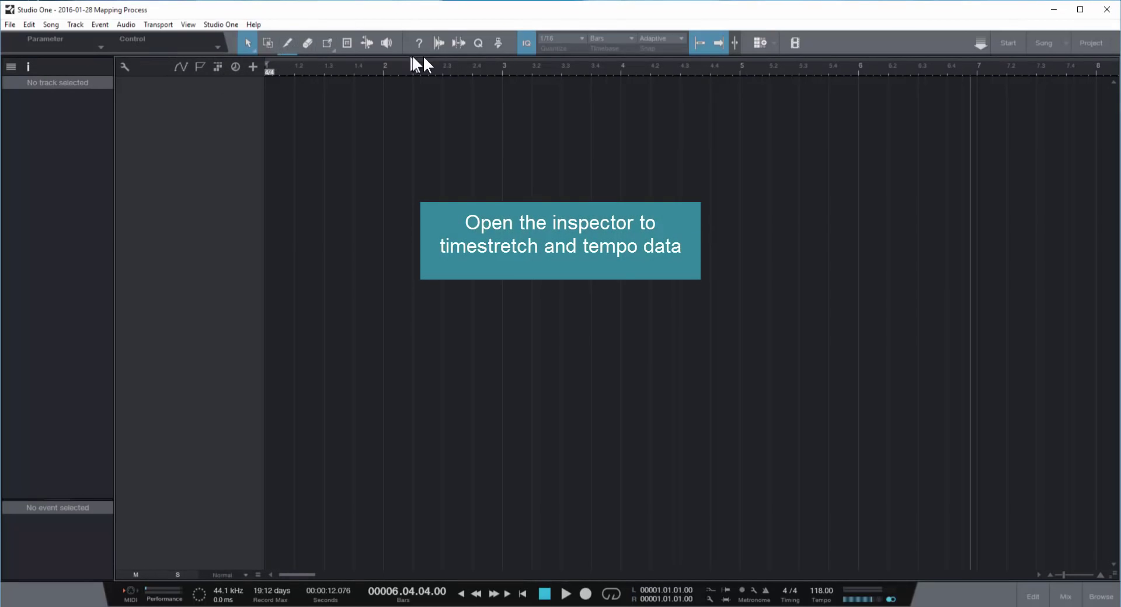
click(632, 37)
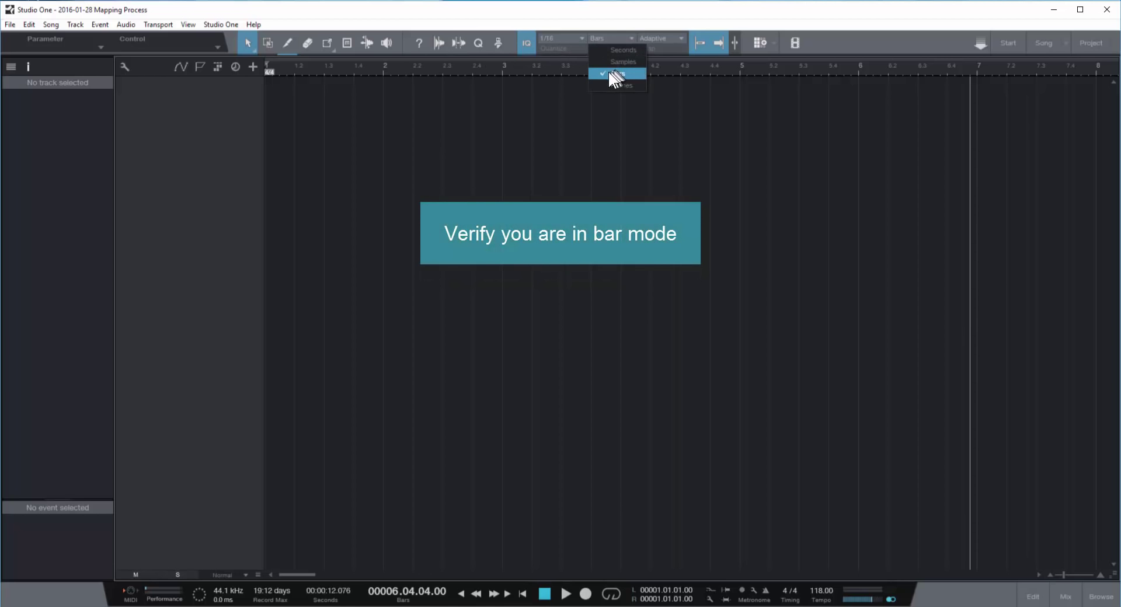
click(624, 39)
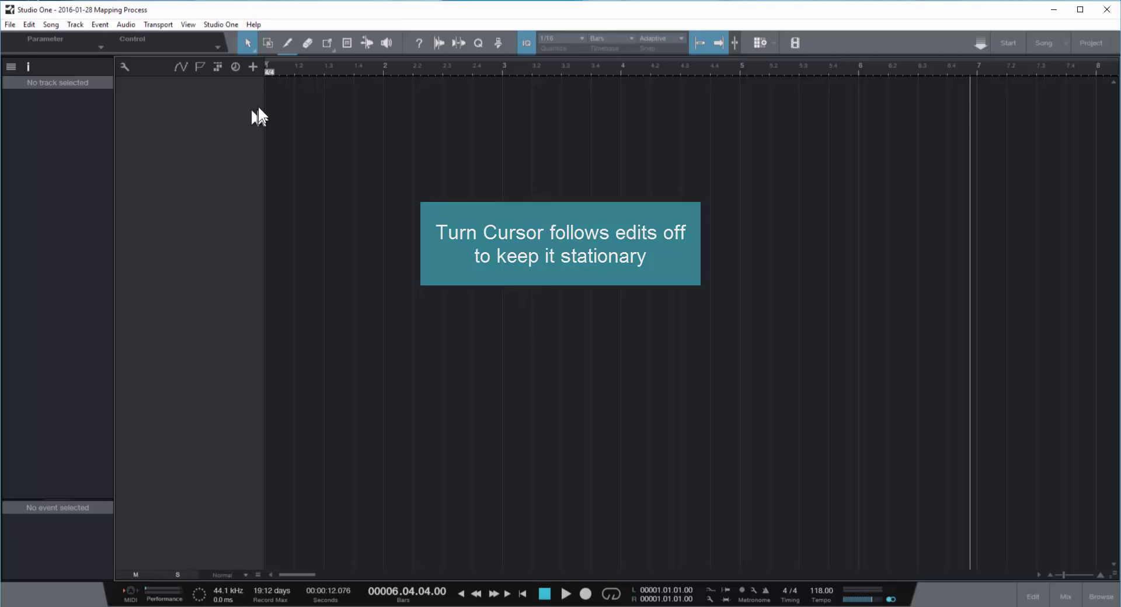
Import the '03 Let's Stay Together' mp3 from the Browser and set its track Tempo to Don't follow
key(F5)
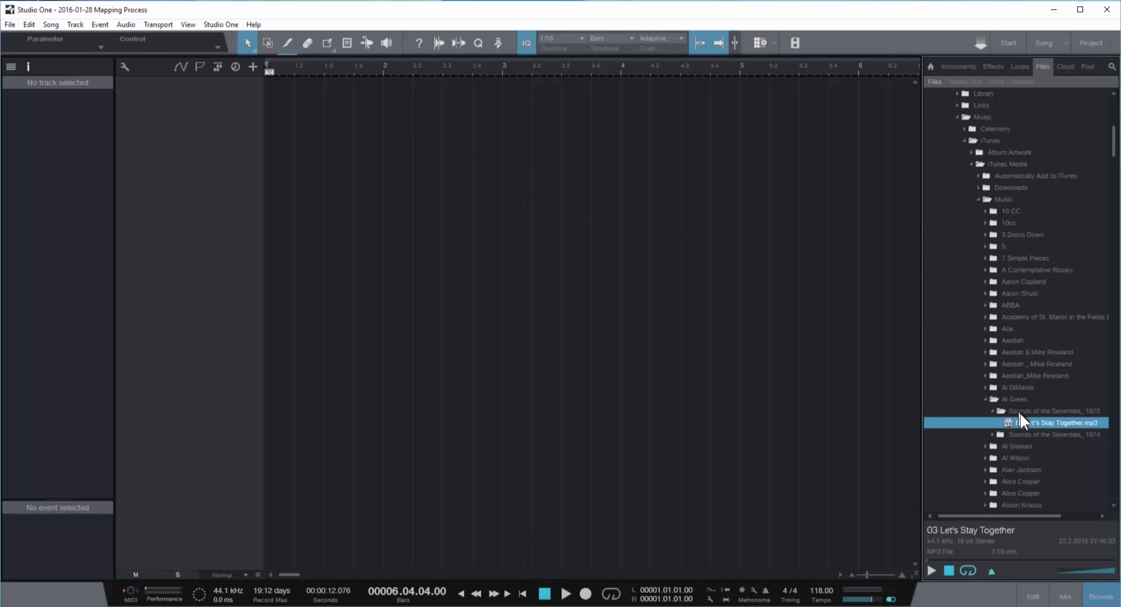
drag(1026, 419, 286, 112)
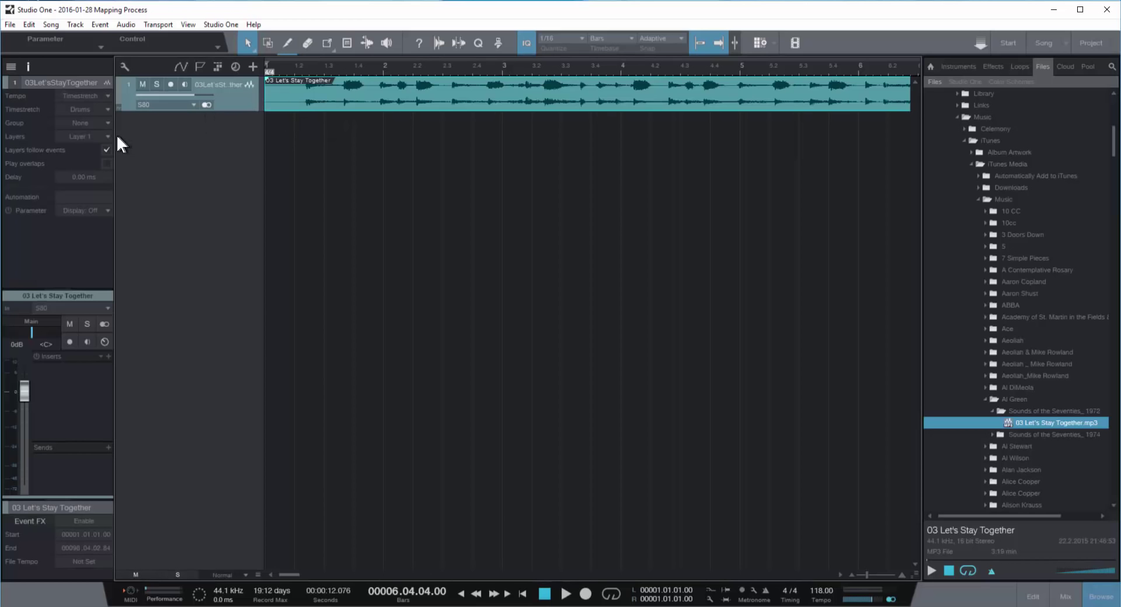
click(105, 94)
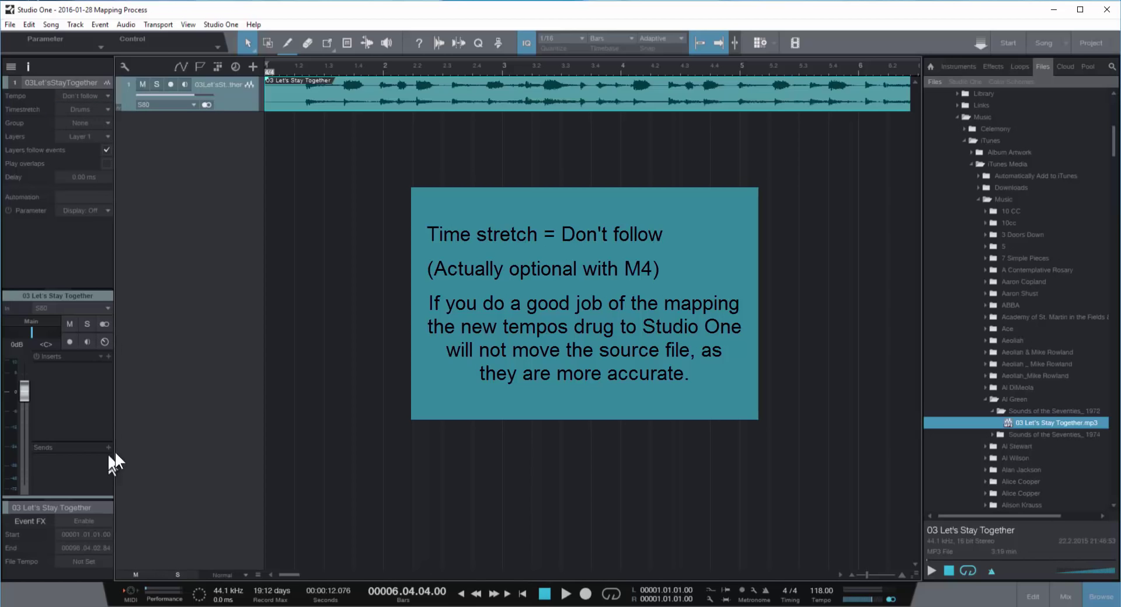
click(107, 93)
click(104, 108)
drag(67, 497, 66, 372)
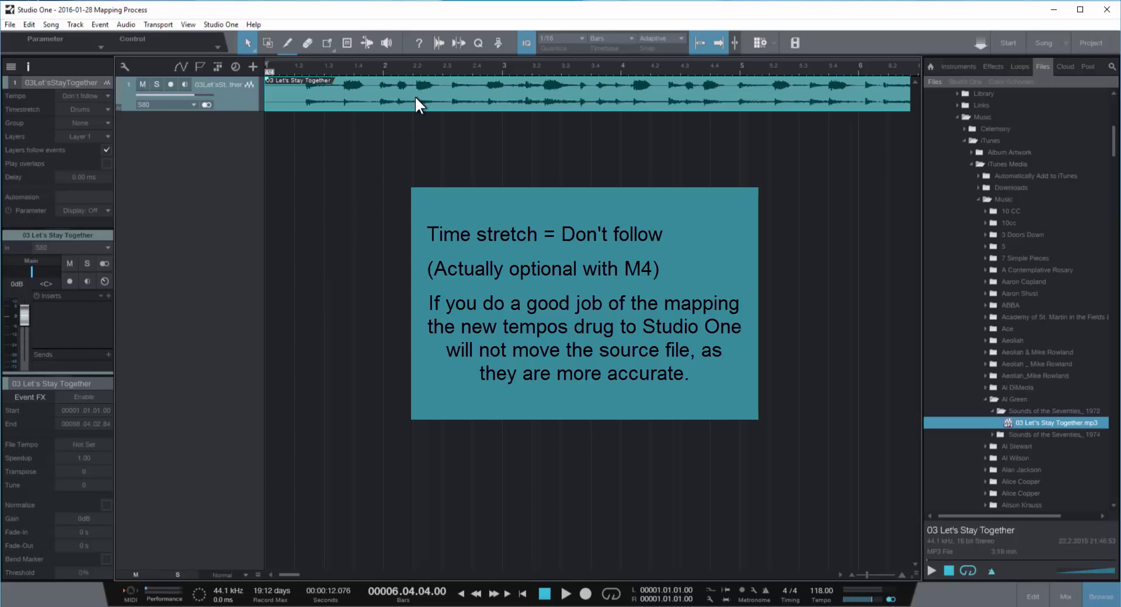
Move the audio event right, with Snap off, until its first downbeat sits on the bar 2 line
drag(240, 111, 240, 154)
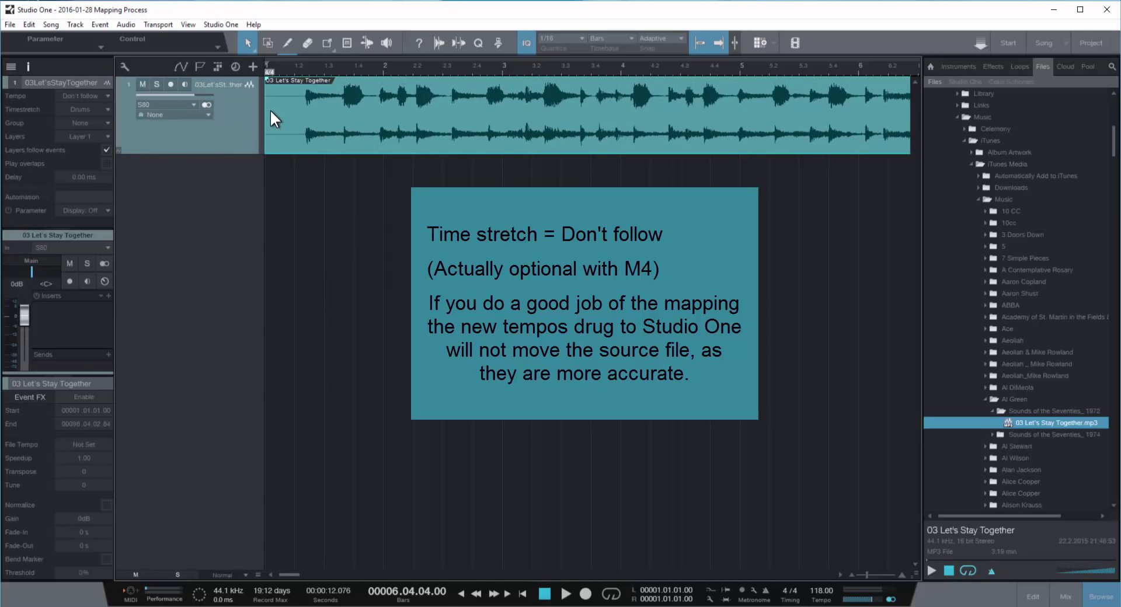
key(e)
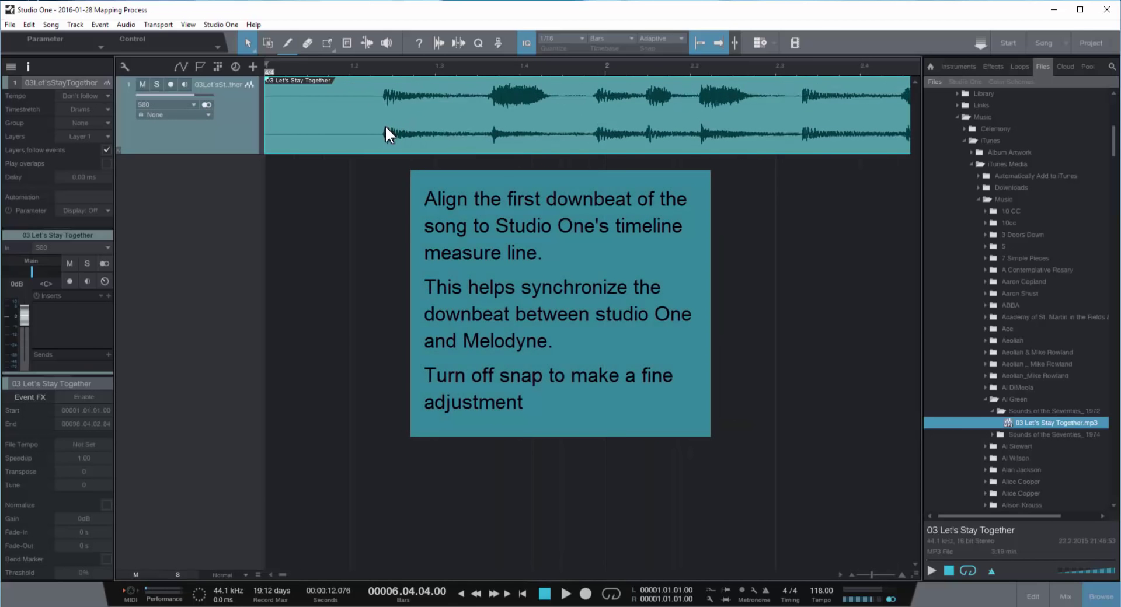
drag(384, 126, 604, 120)
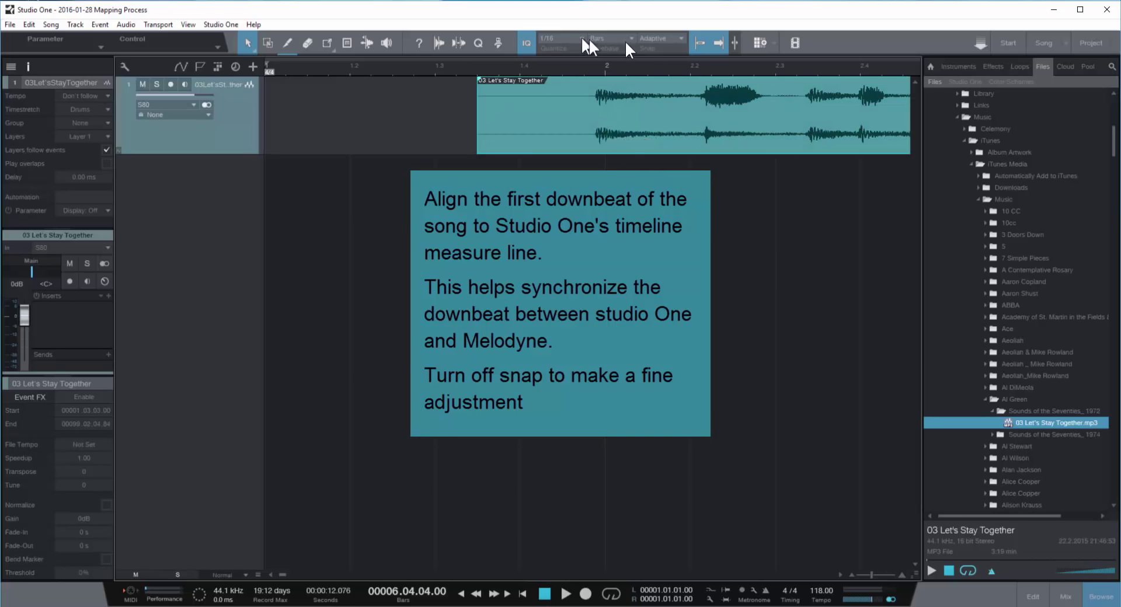
click(694, 43)
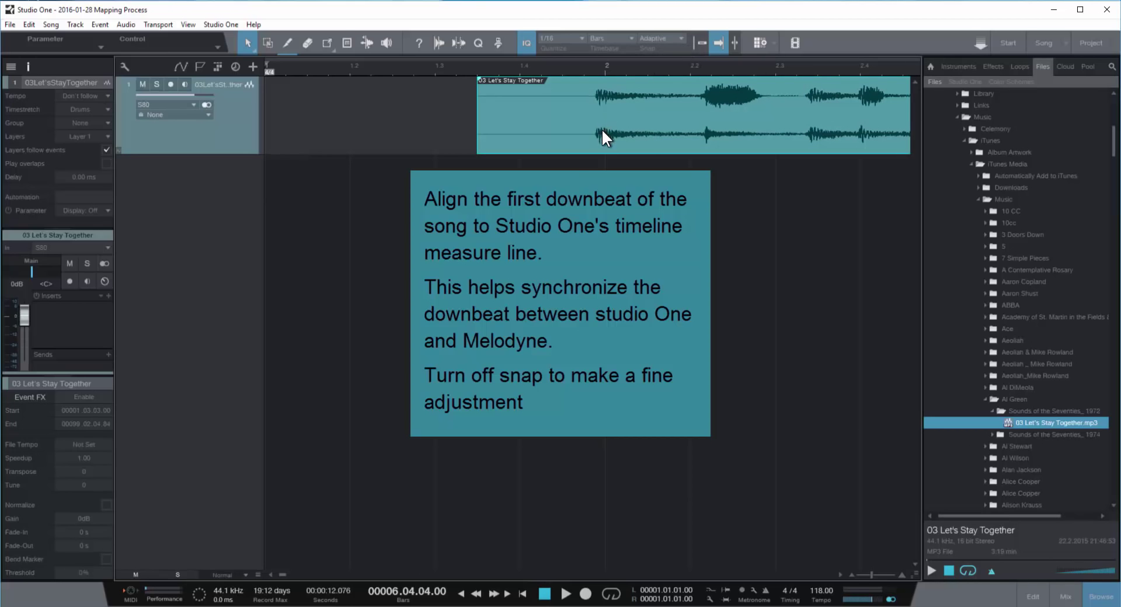
drag(601, 128, 611, 131)
click(605, 64)
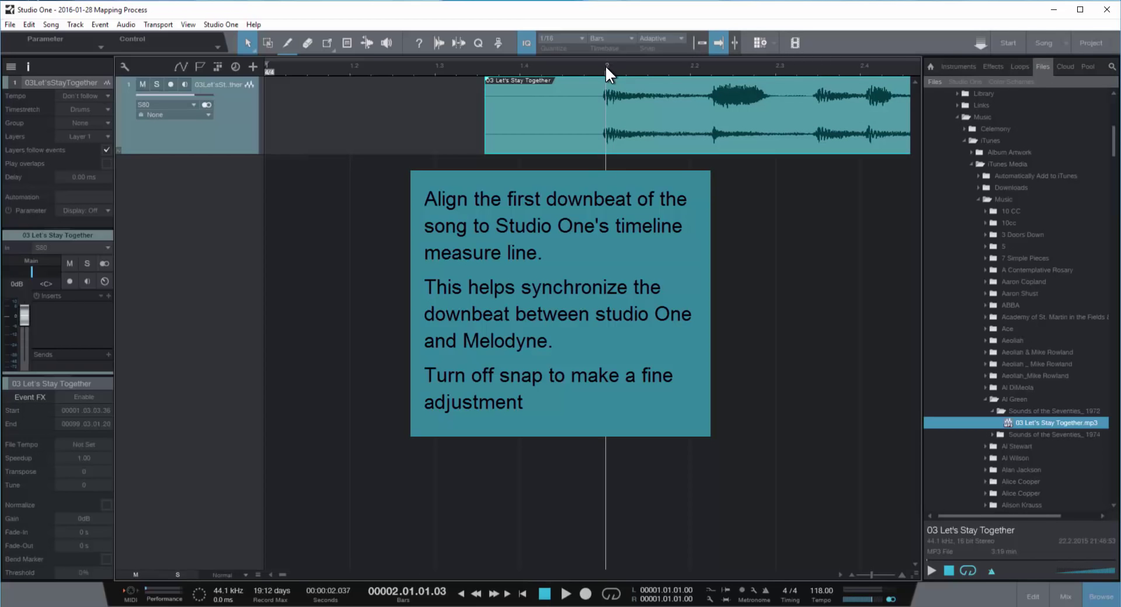
key(e)
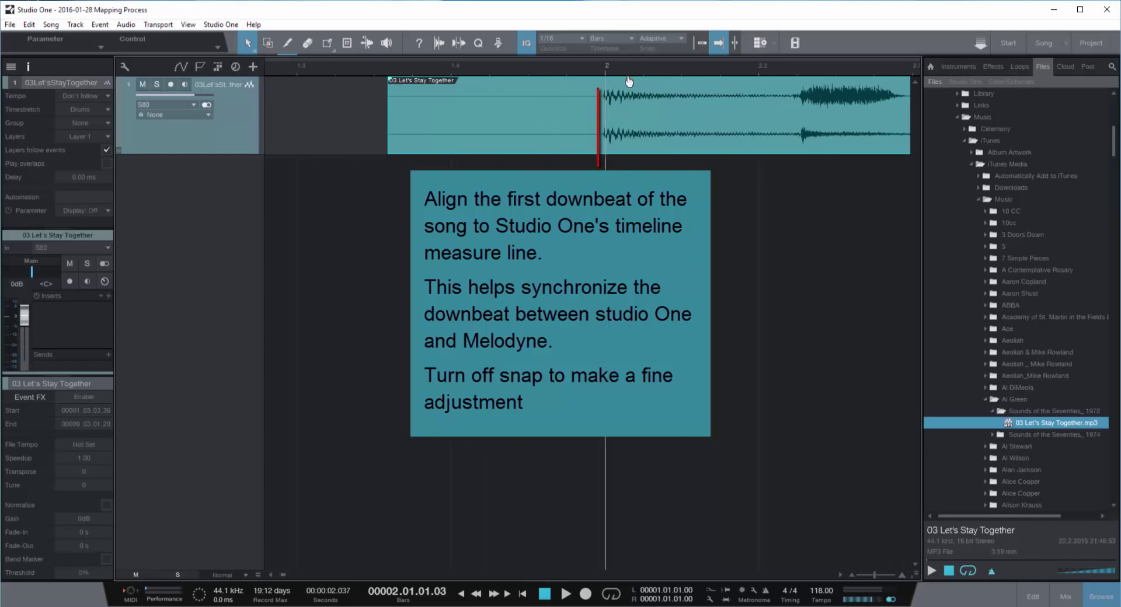
scroll(626, 93, up, 2)
drag(615, 128, 607, 133)
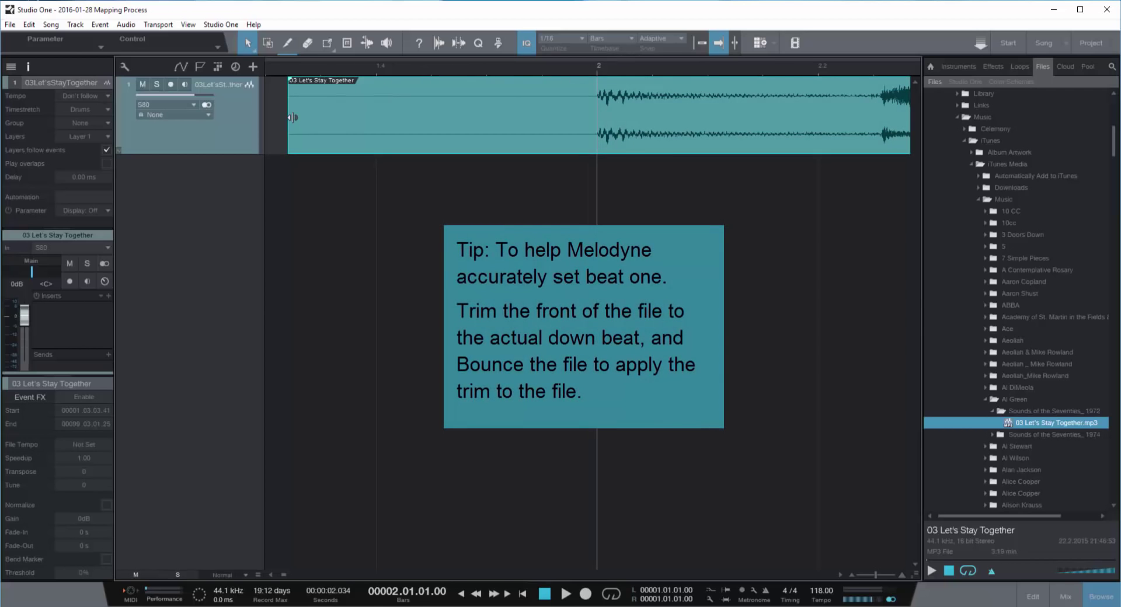
Trim the event's front to the bar 2 downbeat and bounce it with Ctrl+B
drag(293, 118, 601, 118)
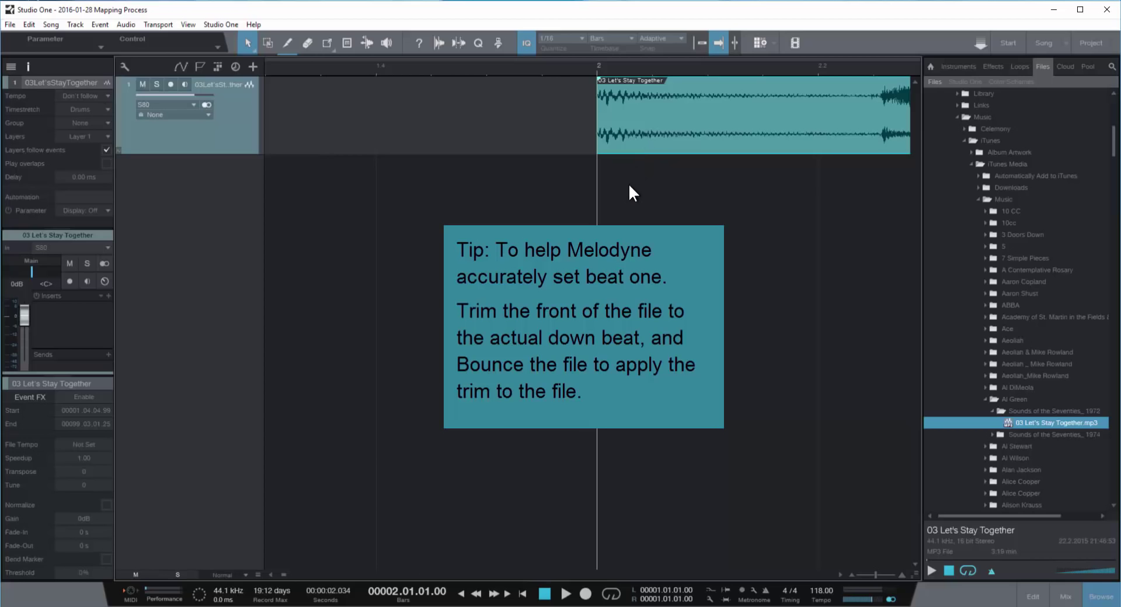
key(alt)
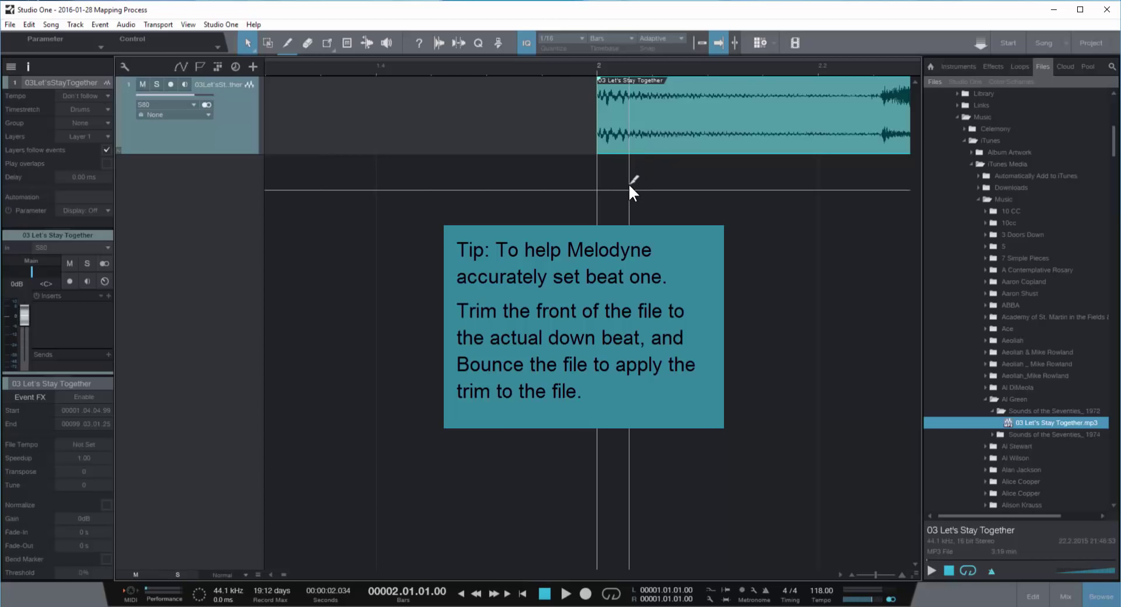
key(ctrl+b)
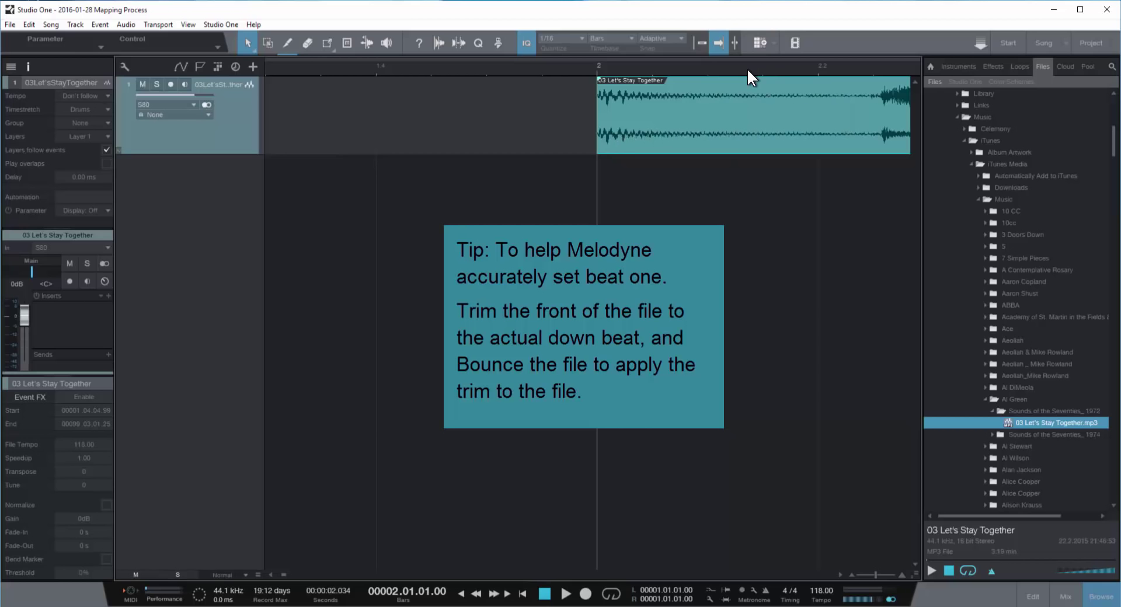
drag(629, 66, 605, 37)
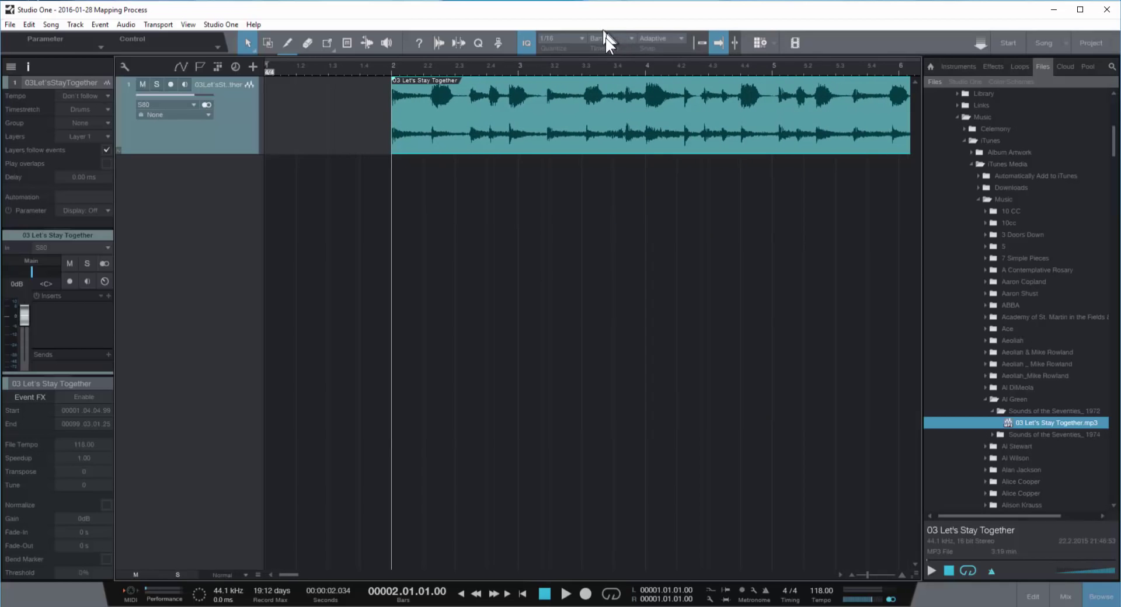
Open the song event with Edit with Melodyne and verify the Polyphonic Decay detection algorithm
right_click(543, 127)
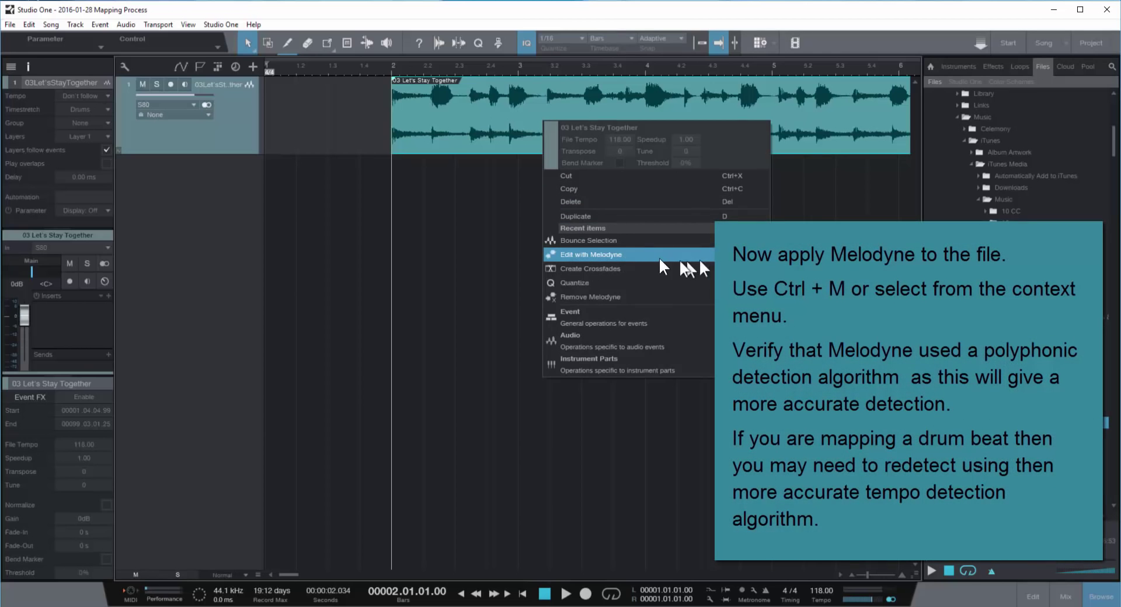
click(590, 259)
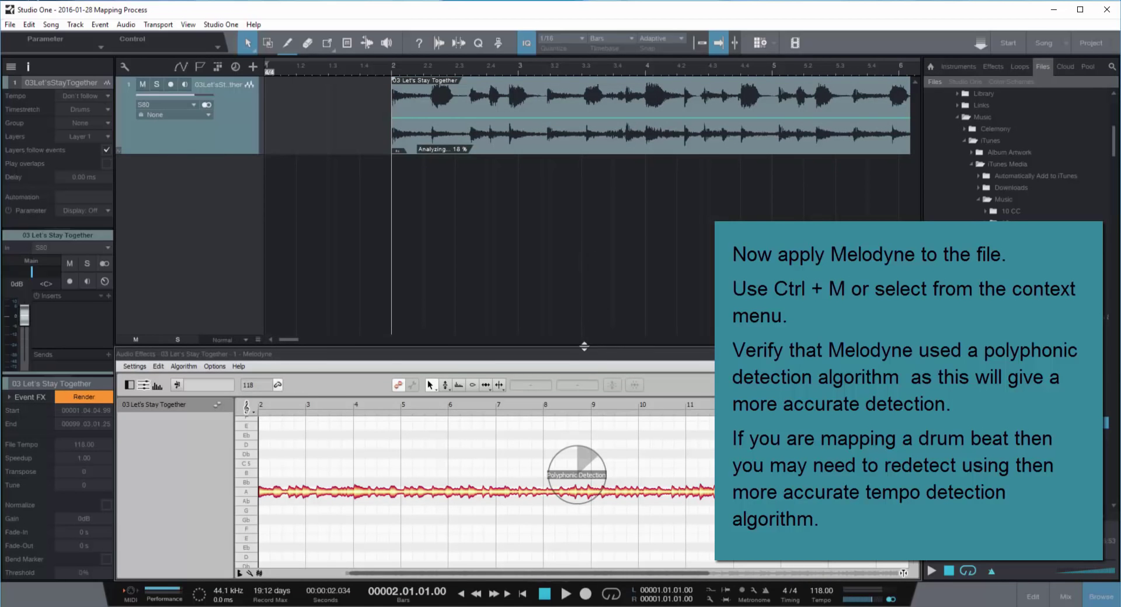
drag(584, 347, 584, 171)
click(185, 188)
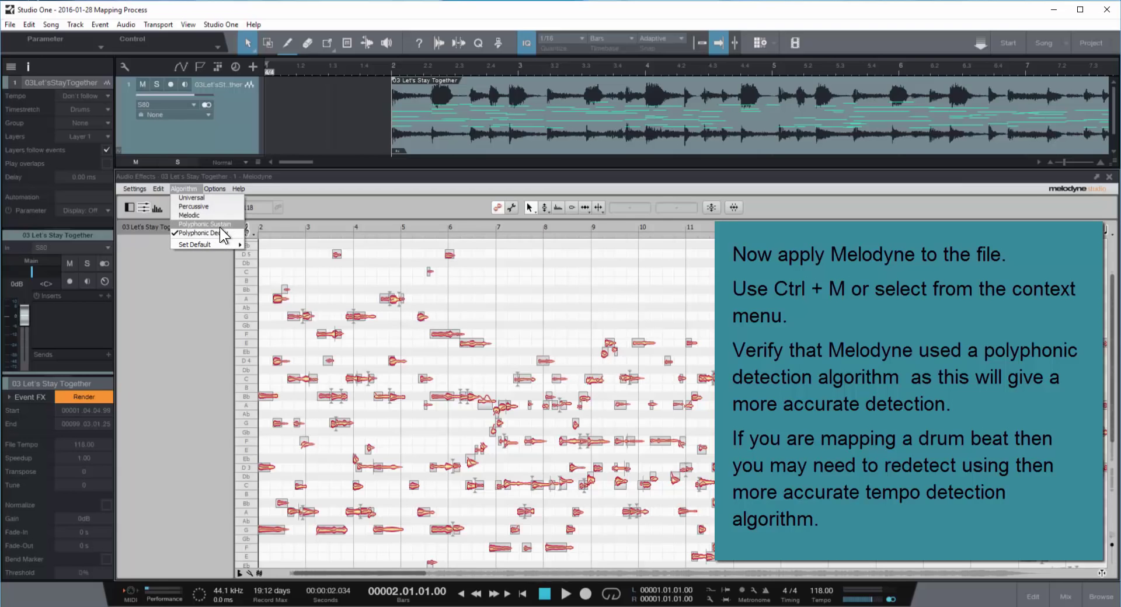
Run Enhanced Tempo Detection from Melodyne's Edit > Tempo menu
click(297, 207)
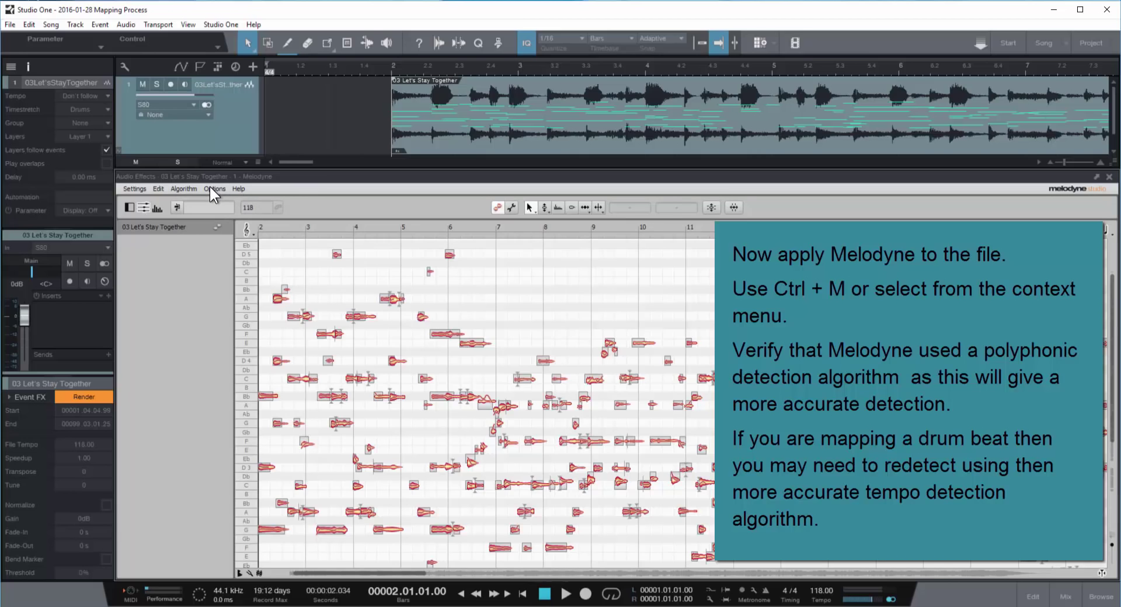
click(159, 188)
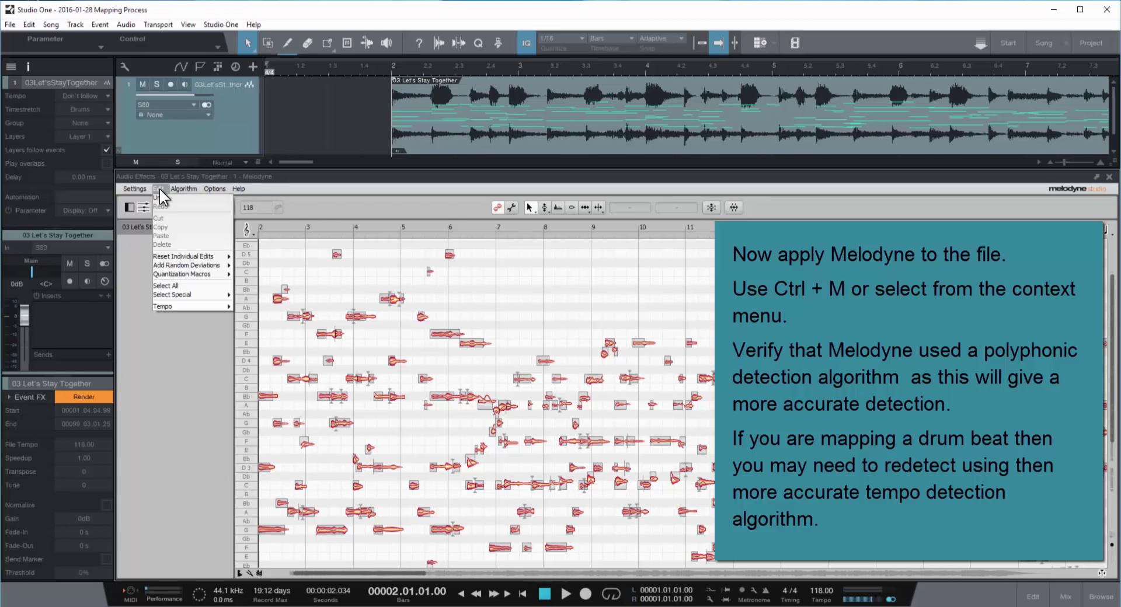
mouse_move(174, 306)
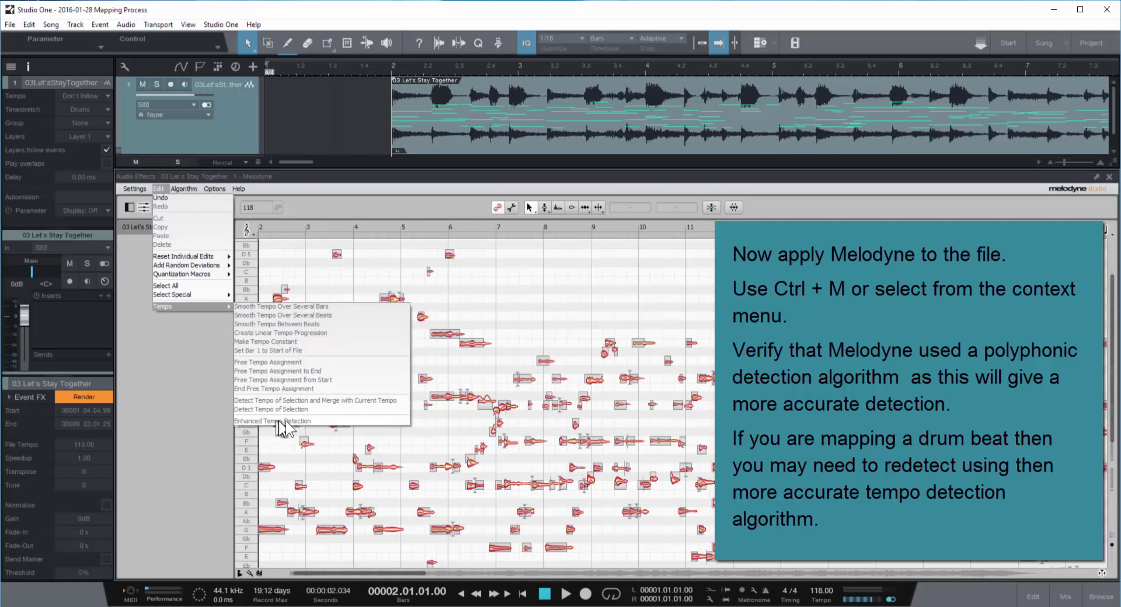
click(333, 421)
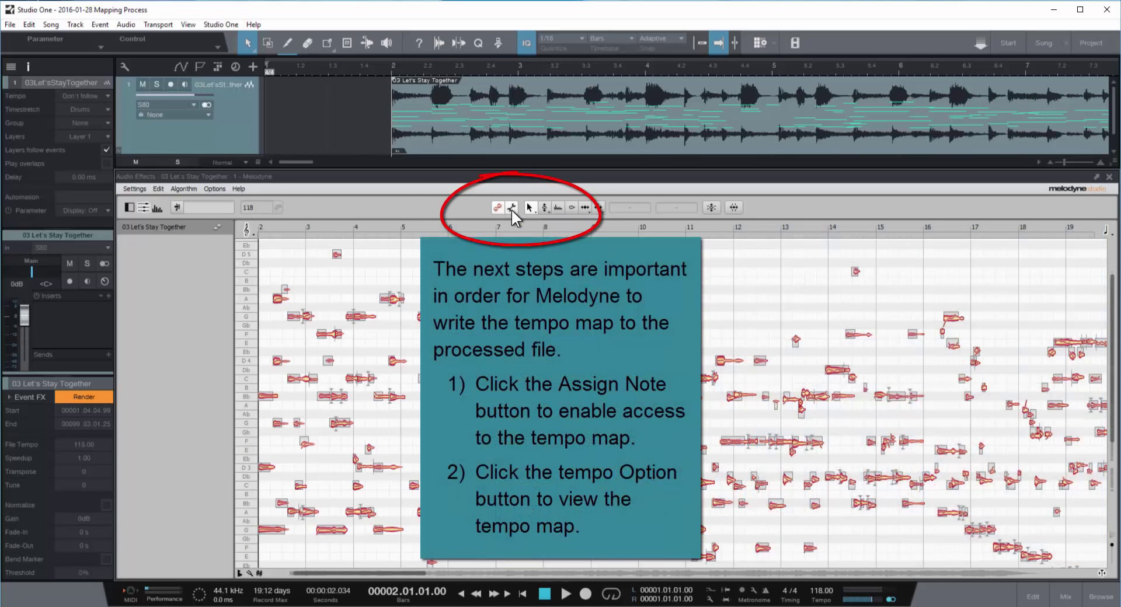
Switch Melodyne to Assignment Mode so the 118.00 tempo can be edited
click(511, 208)
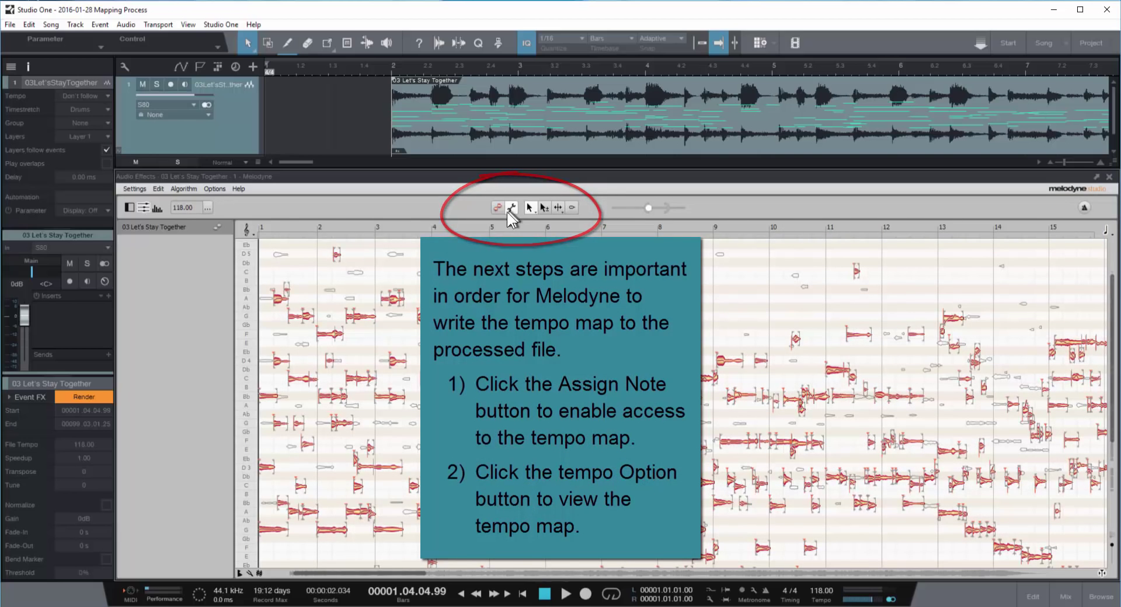
Zoom Melodyne's tempo view onto bars 1–2 to check the 4/4 signature and 102 bpm
click(208, 207)
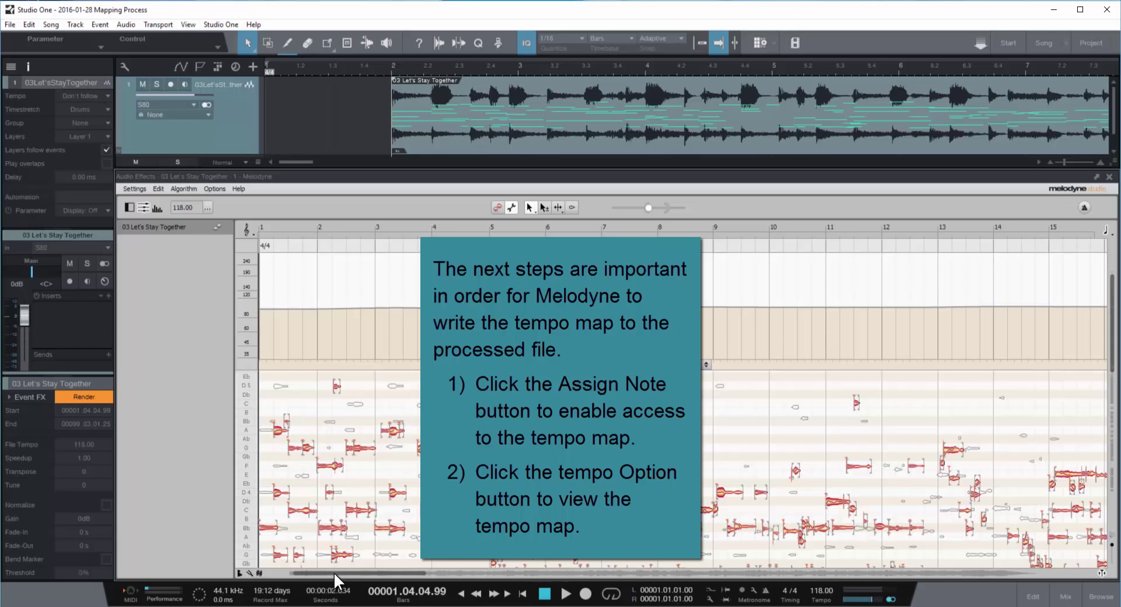
drag(334, 573, 310, 571)
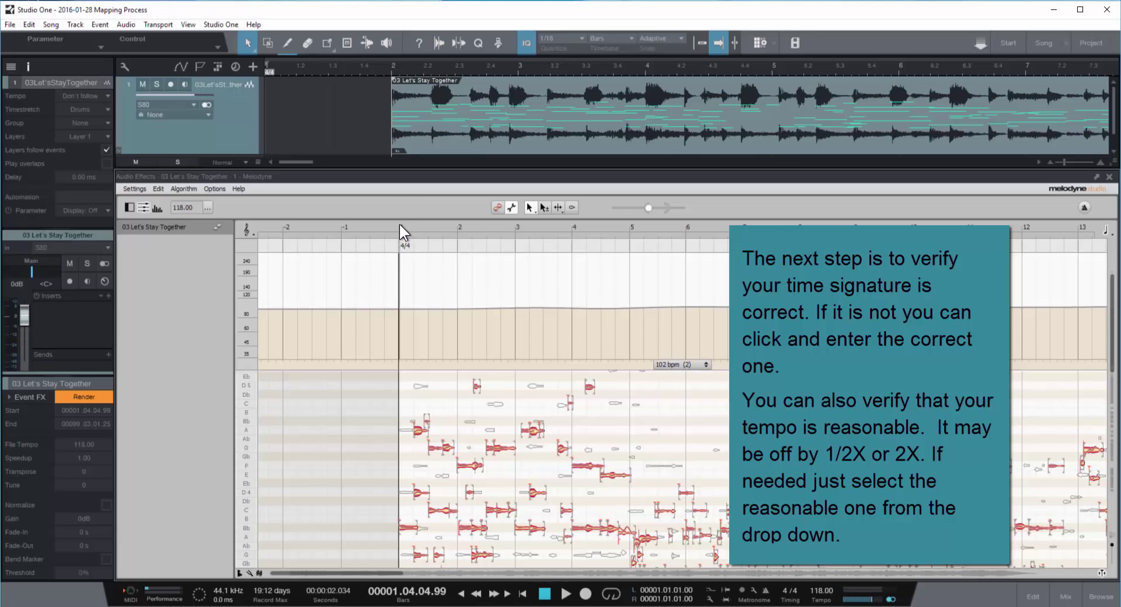
drag(400, 224, 405, 303)
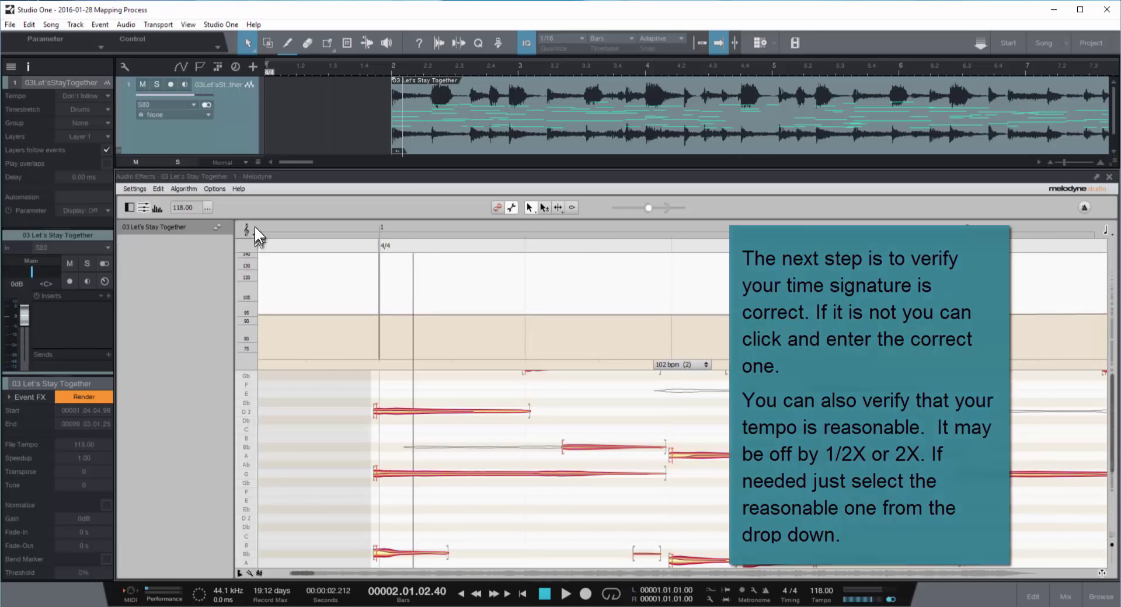
drag(258, 229, 256, 218)
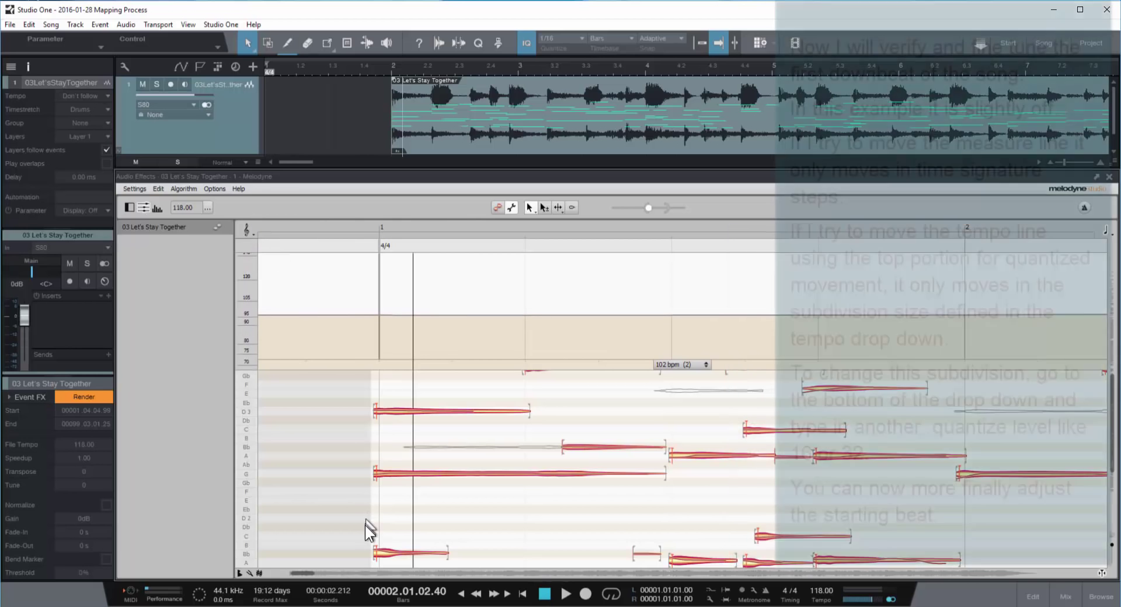
Try dragging the bar-1 measure and downbeat tempo lines, then choose Enter Subdivision in the 102 bpm menu
scroll(382, 526, down, 5)
scroll(387, 522, up, 5)
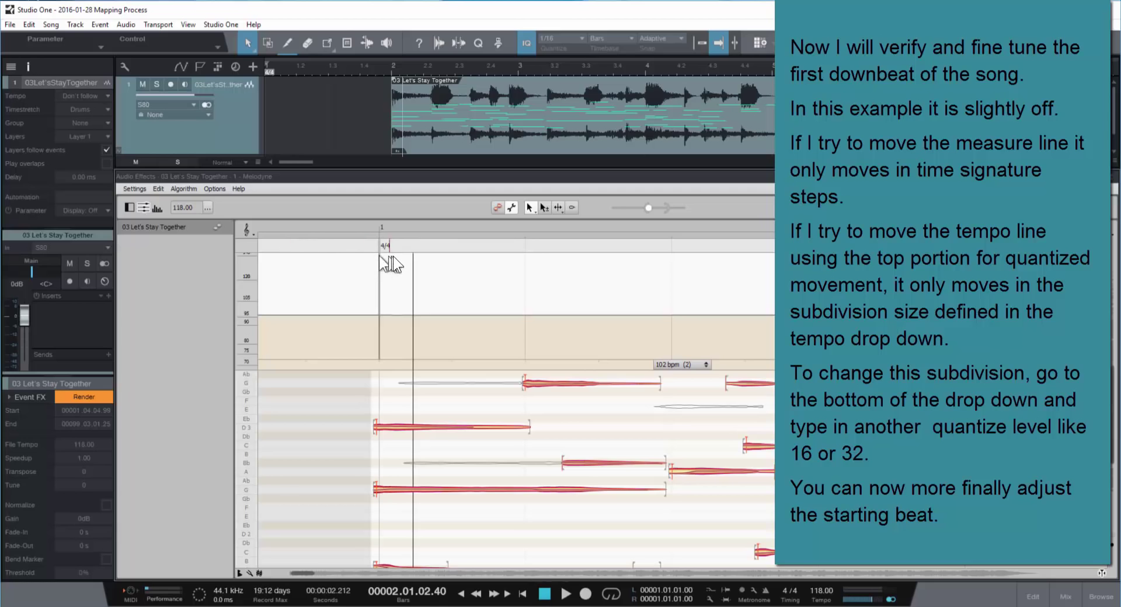
drag(380, 254, 526, 253)
drag(450, 268, 406, 266)
mouse_move(378, 322)
mouse_down()
mouse_move(448, 321)
mouse_move(385, 321)
mouse_up()
mouse_move(380, 324)
mouse_down()
mouse_move(423, 326)
mouse_move(380, 327)
mouse_up()
click(705, 366)
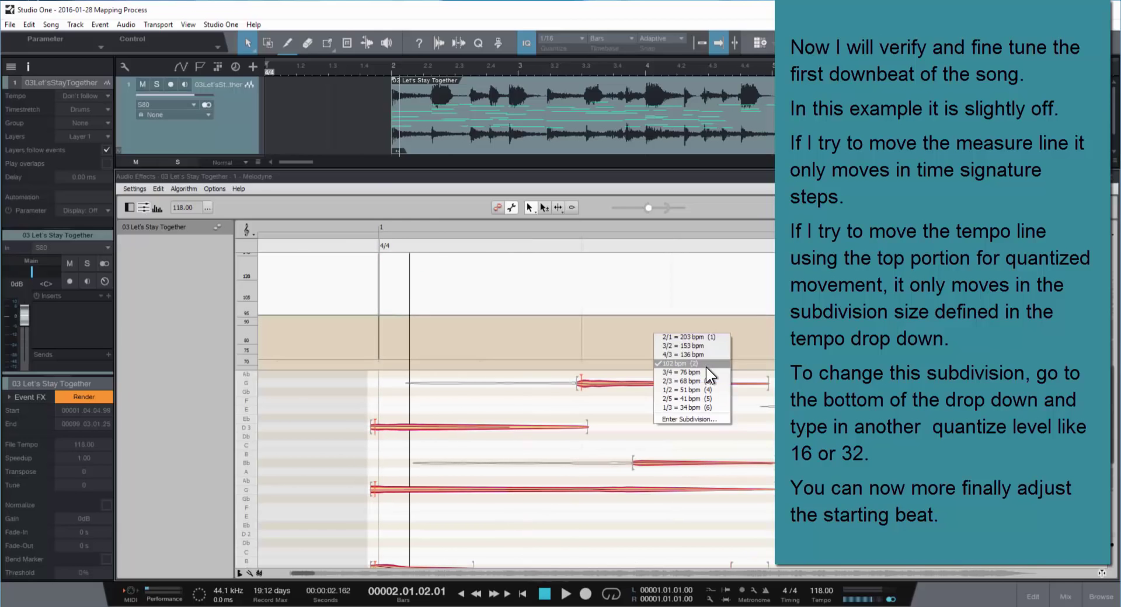
click(691, 421)
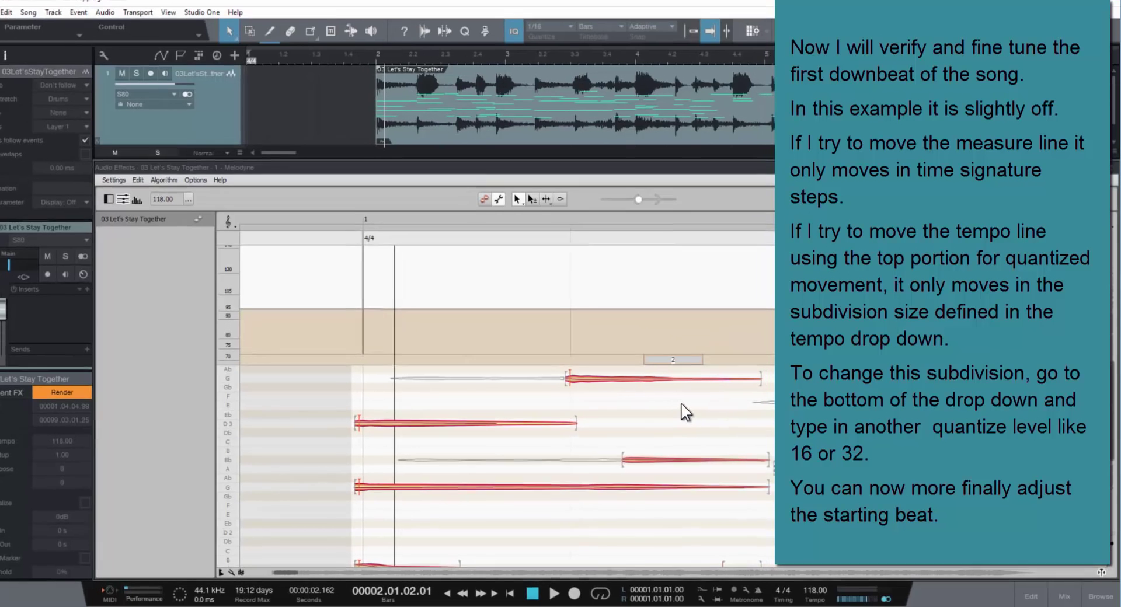
Set the tempo subdivision to 16 and test moving the downbeat line
text(16)
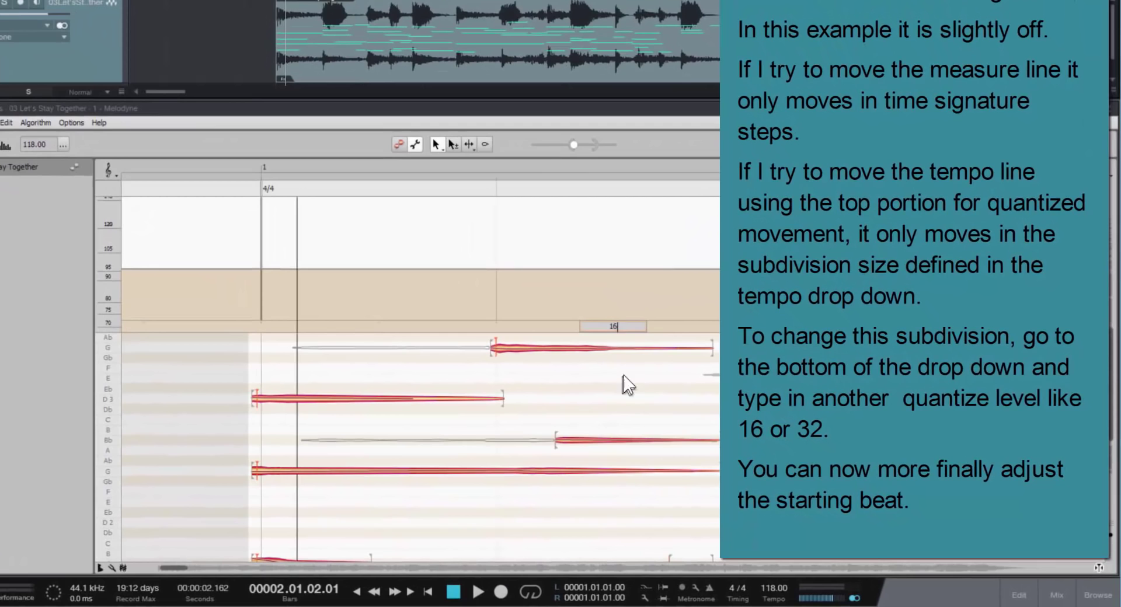
key(Return)
mouse_move(261, 277)
mouse_down()
mouse_move(297, 277)
mouse_move(254, 277)
mouse_up()
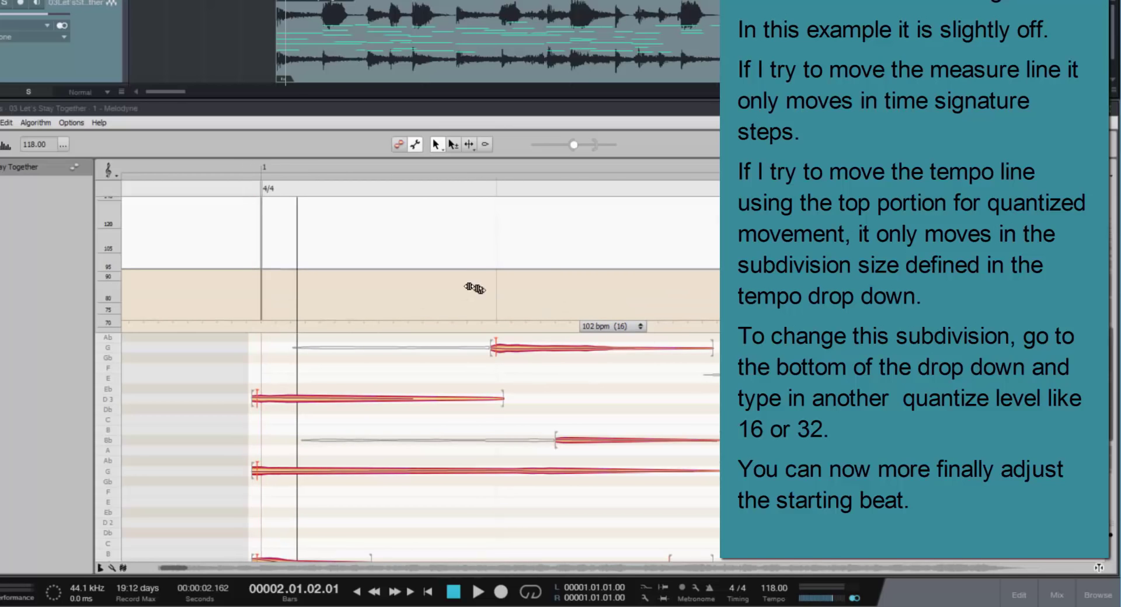
Change the tempo subdivision to 32 via Enter Subdivision
click(640, 327)
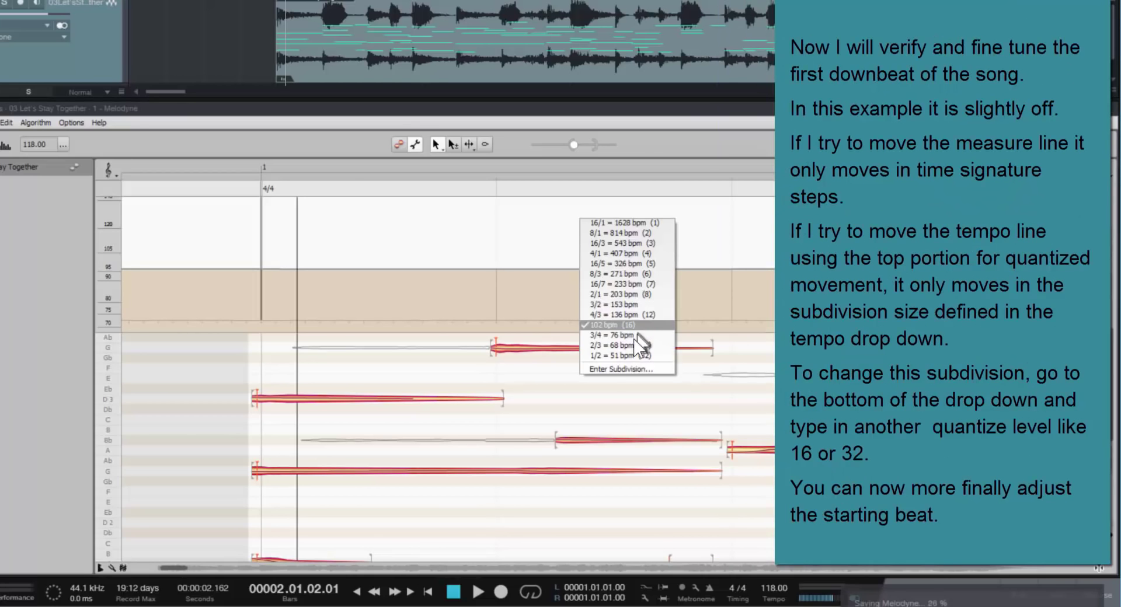
click(623, 372)
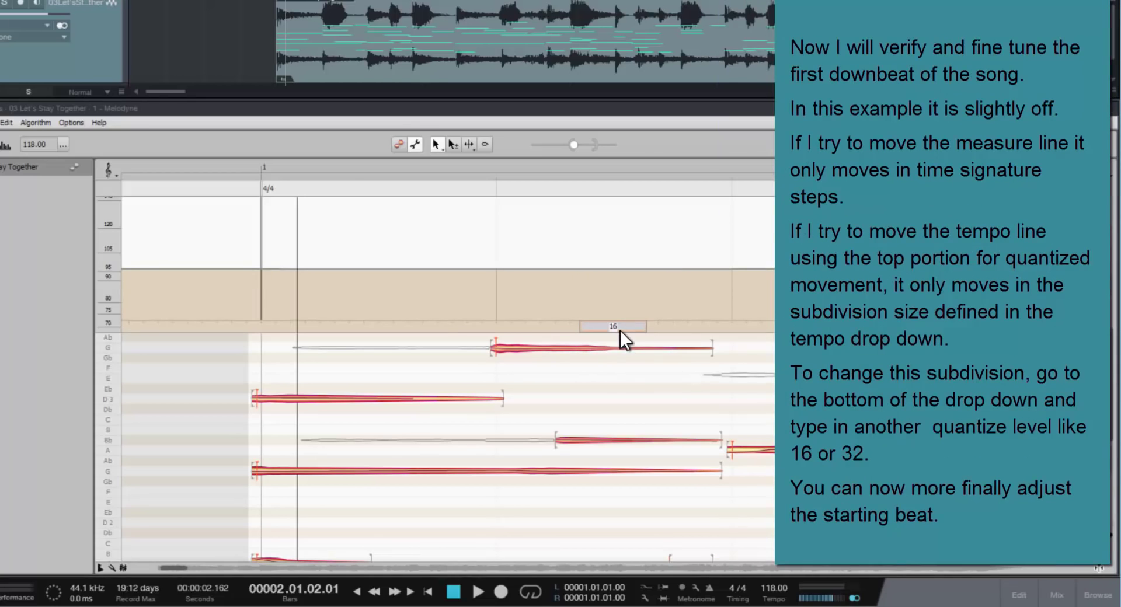
text(32)
key(Return)
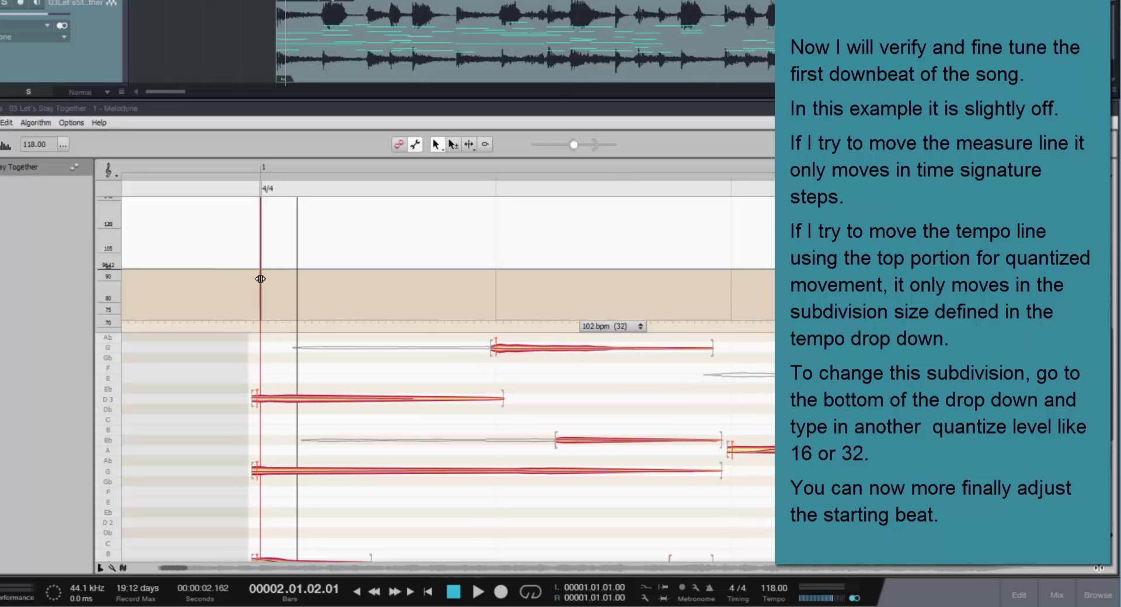
Align Melodyne's first downbeat with the first note onset and set the tempo subdivision back to 16
drag(260, 280, 256, 316)
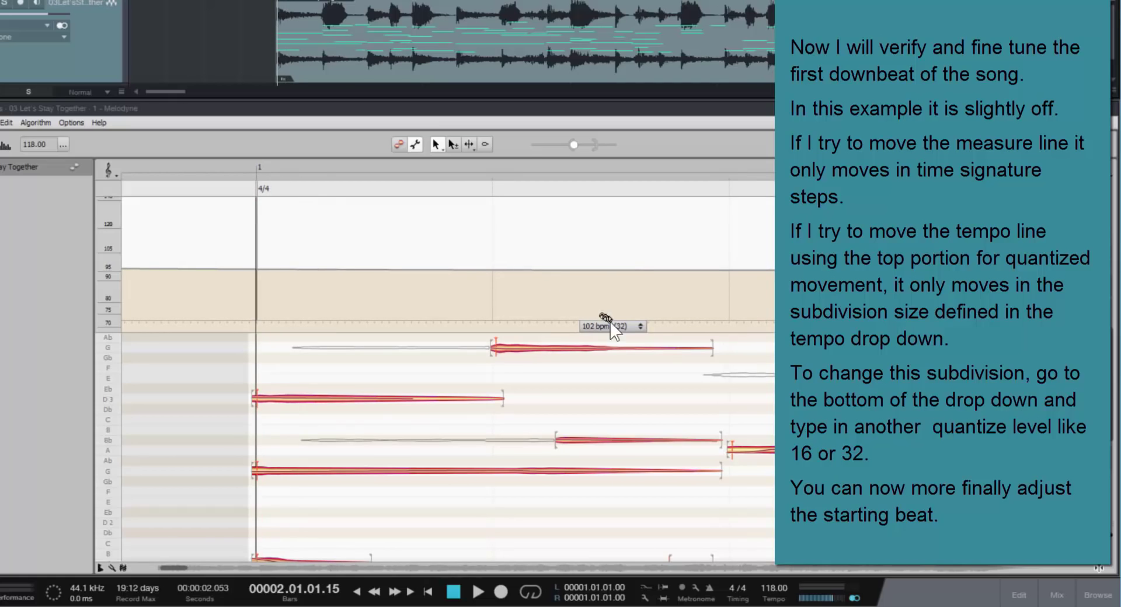
click(639, 328)
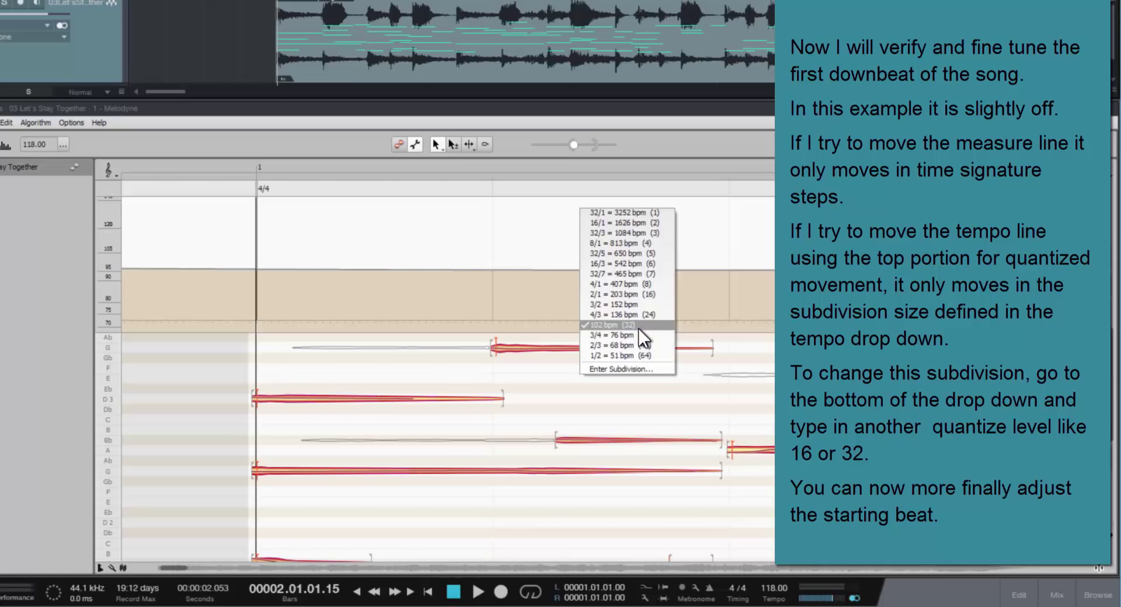
click(635, 367)
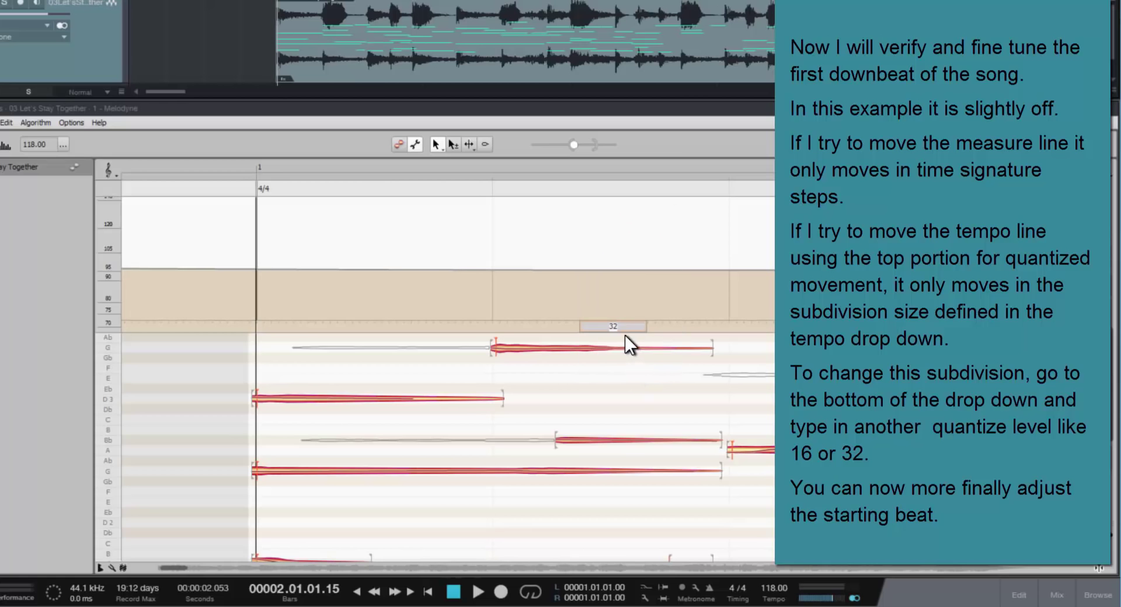
text(16)
key(Return)
drag(399, 167, 362, 41)
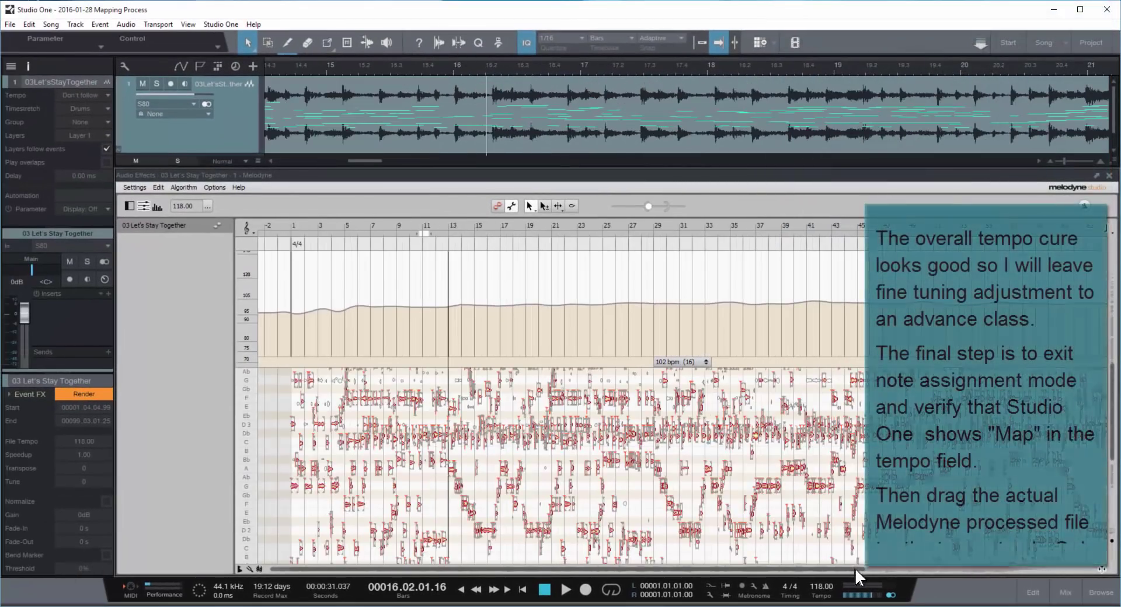
Zoom out in Melodyne and exit Note Assignment Mode so File Tempo reads Map
drag(1088, 566, 1097, 572)
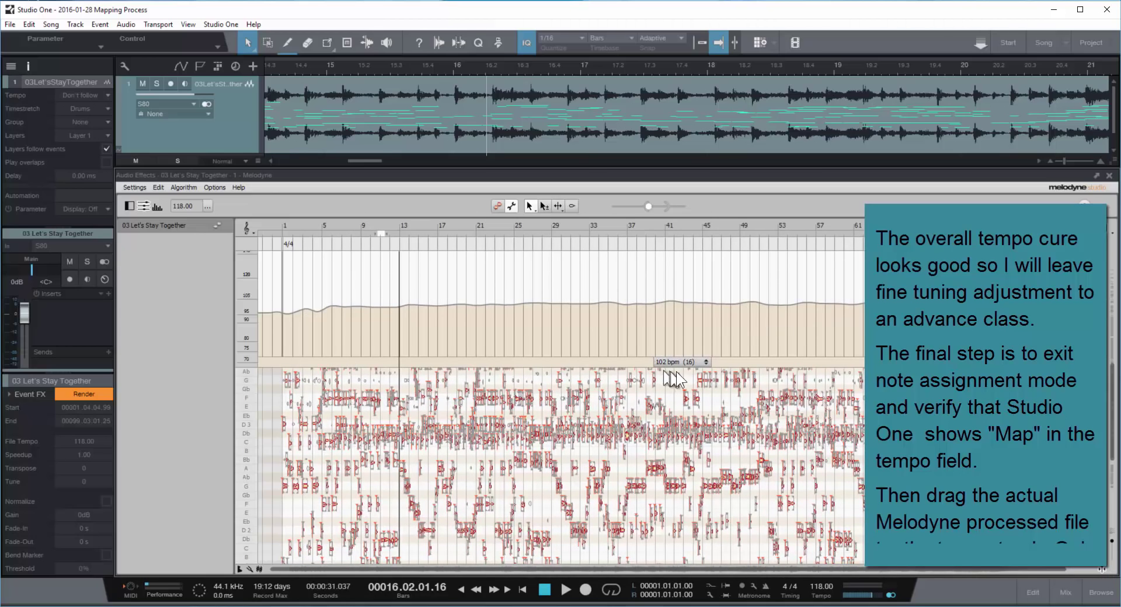
click(497, 205)
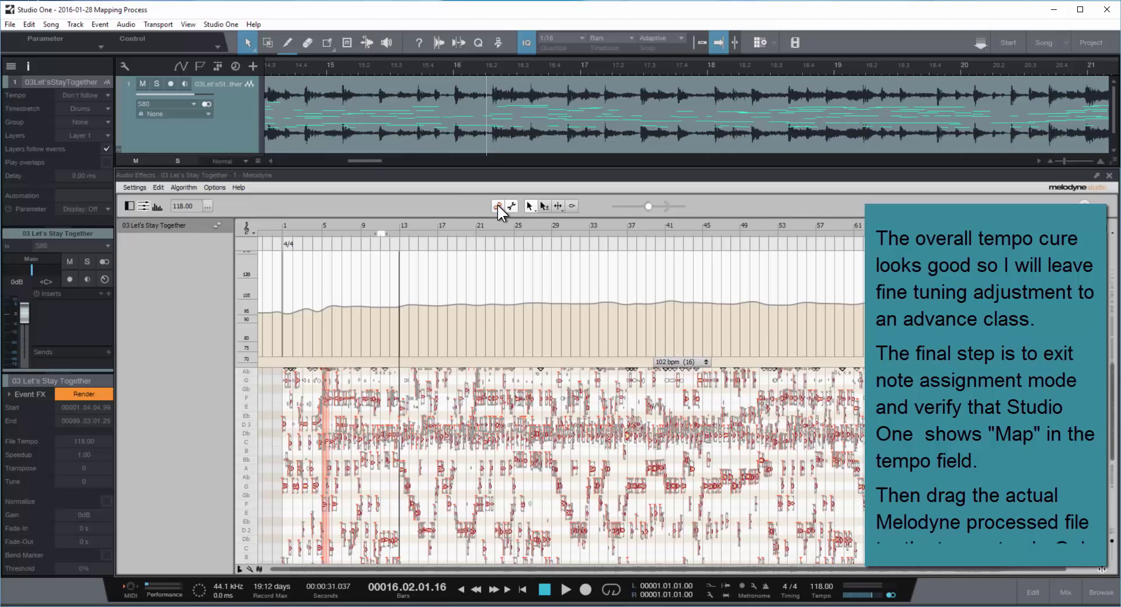
click(497, 206)
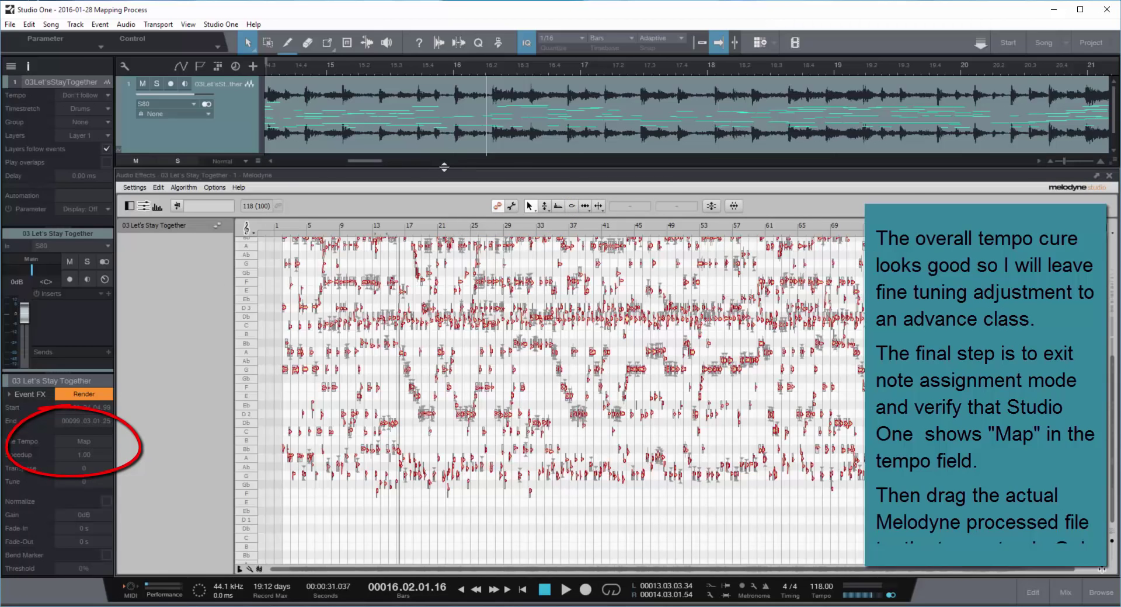
Close Melodyne, show the tempo track, and drag the processed audio event onto it at bar 1
click(1109, 177)
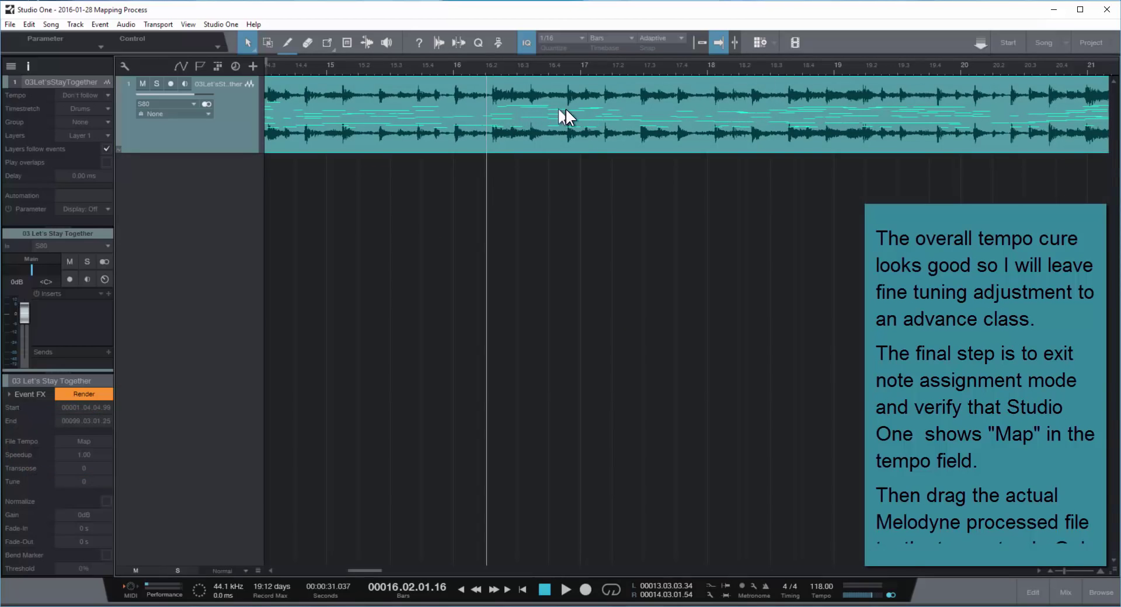
click(234, 66)
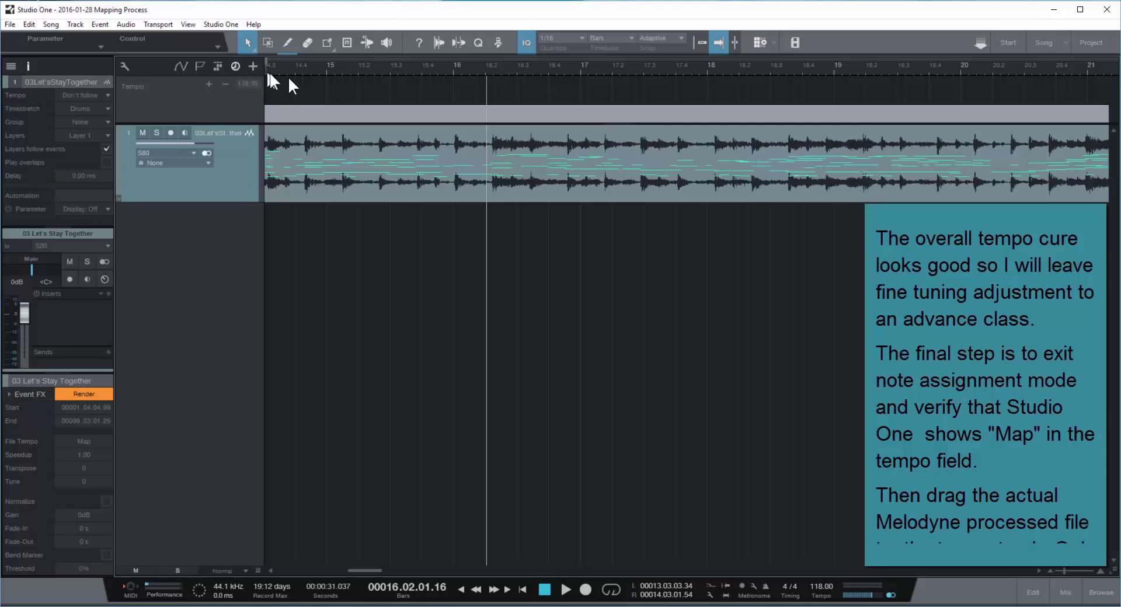
scroll(409, 146, left, 10)
click(462, 174)
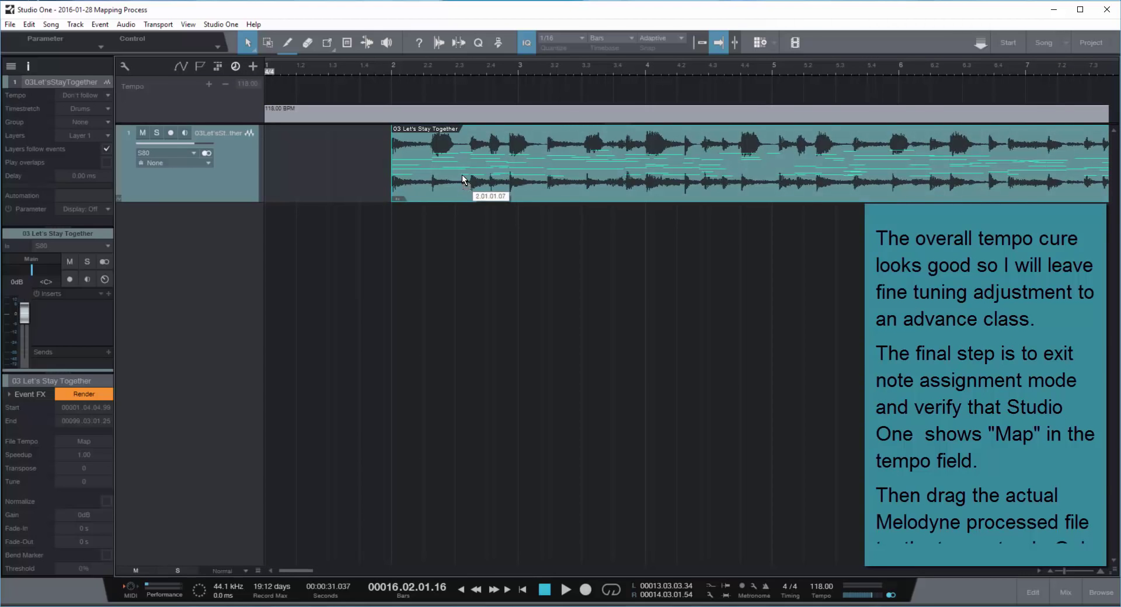
drag(463, 174, 463, 120)
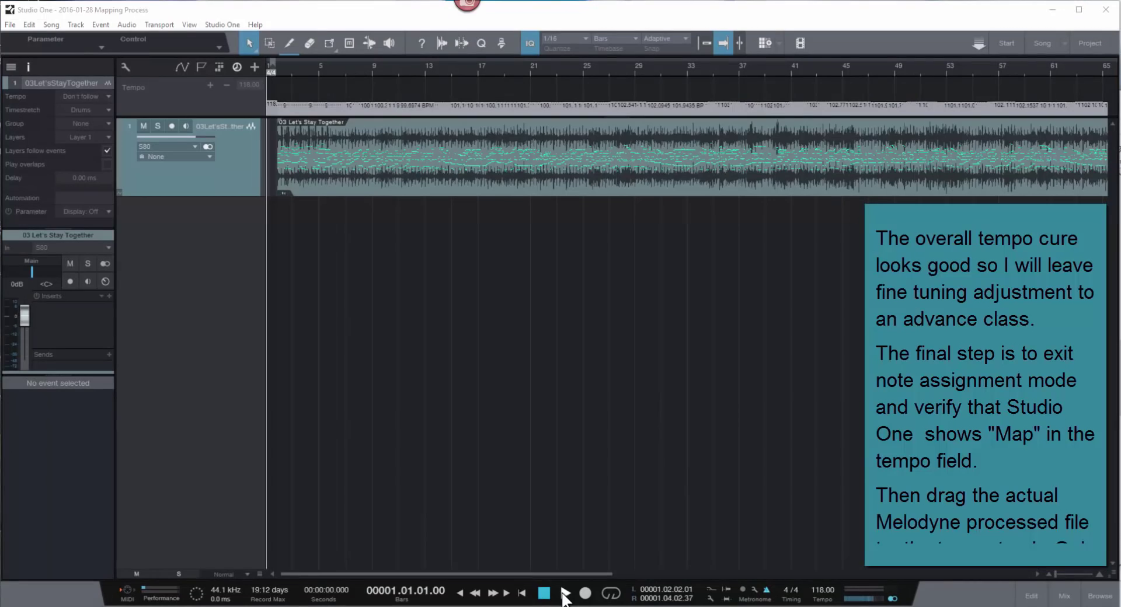
Play the song on the imported tempo map, enlarge the tempo track, and select a range of tempo points
click(565, 594)
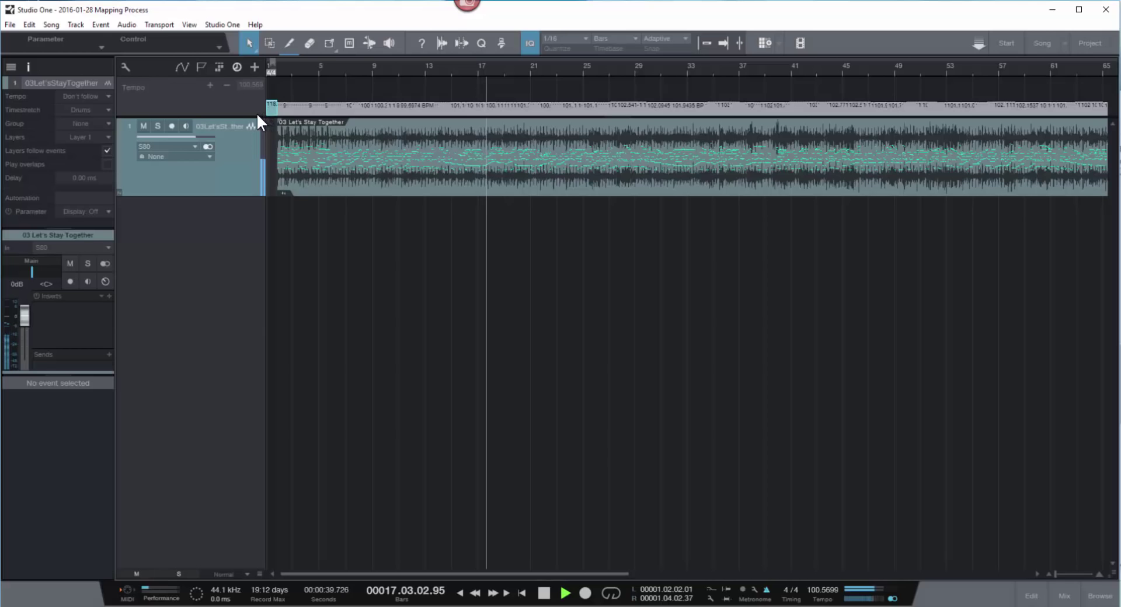
drag(260, 116, 308, 487)
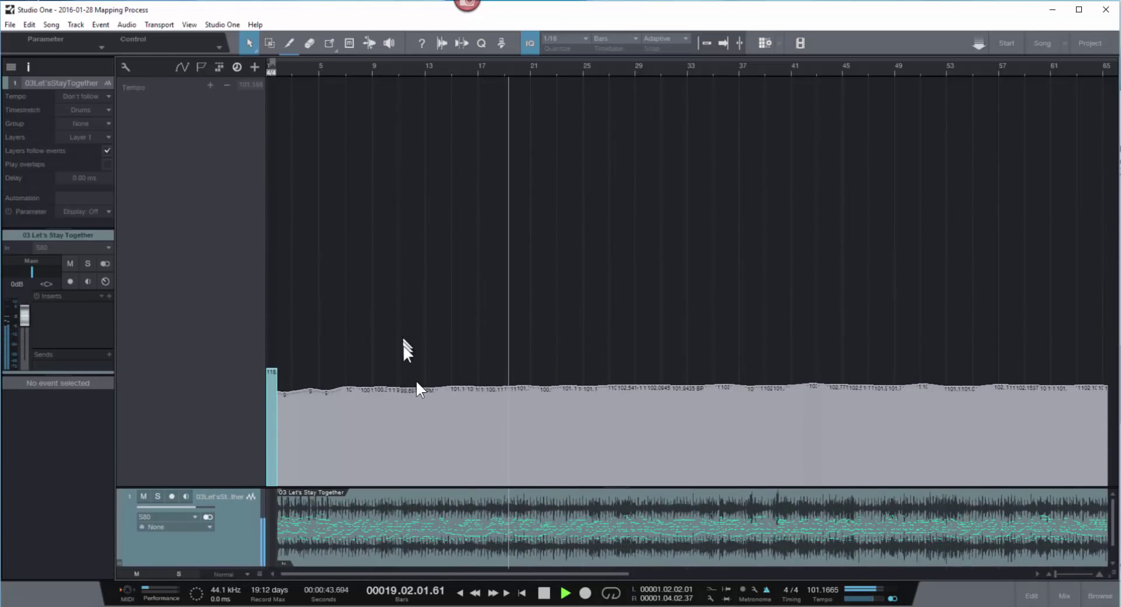
drag(403, 339, 663, 450)
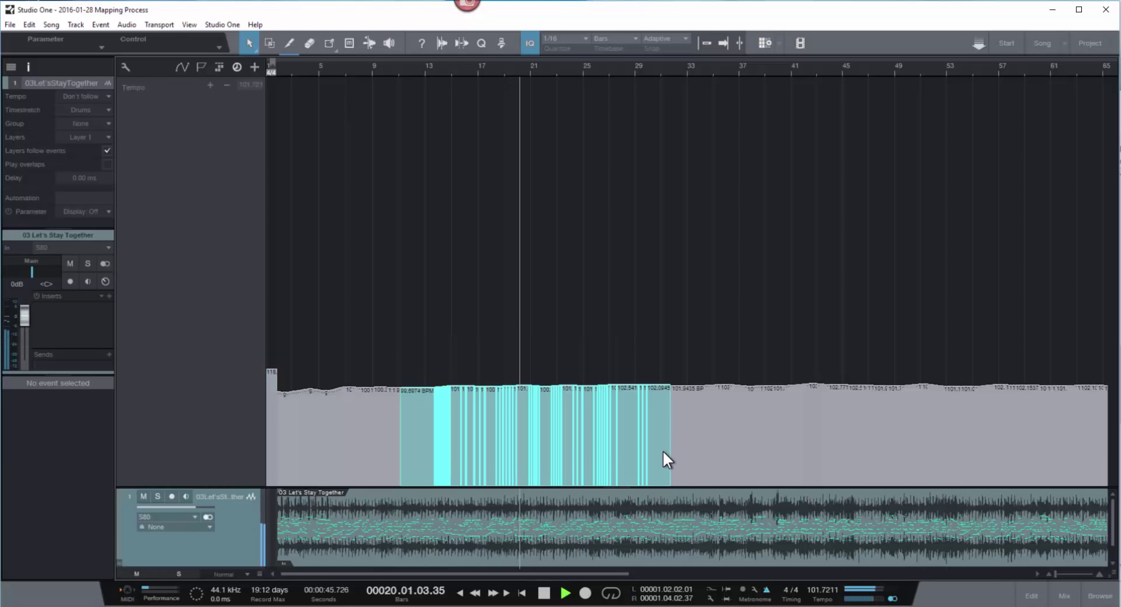